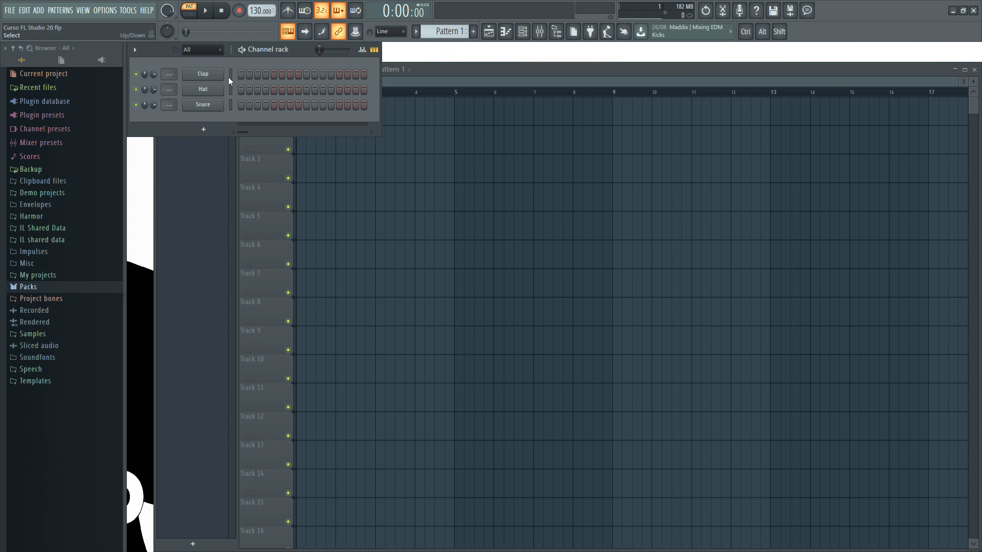
- Expand the Kicks folder inside the Drums pack in the browser
{"action": "left_click", "coordinate": [31, 287]}
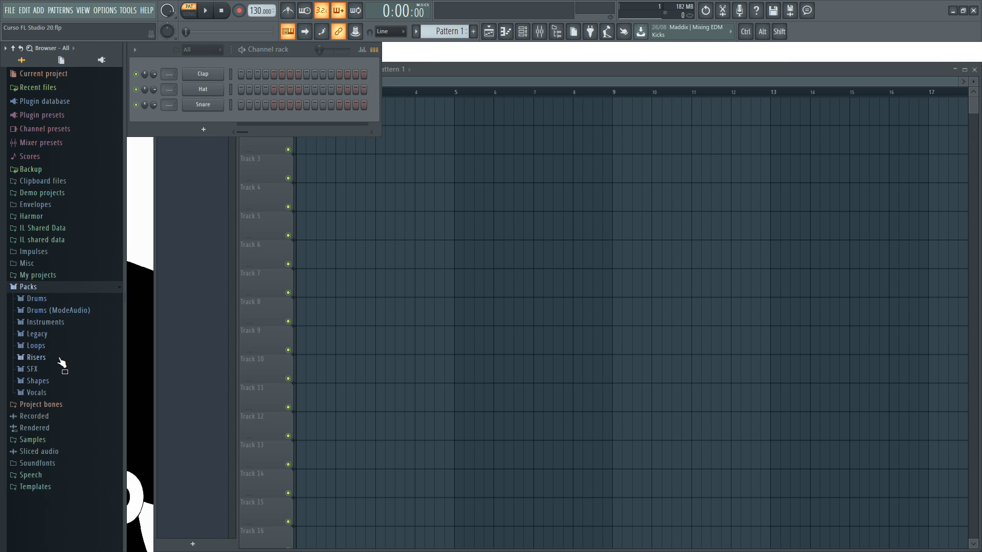
{"action": "left_click", "coordinate": [54, 300]}
{"action": "left_click", "coordinate": [59, 333]}
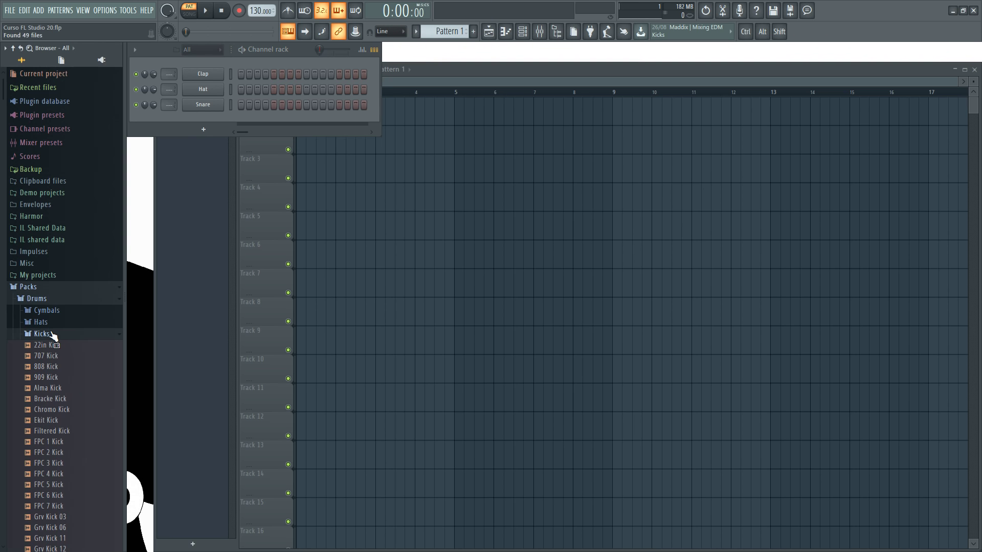
- Audition several kick samples and add Grv Kick 16 as a new channel above Clap in the channel rack
{"action": "scroll", "coordinate": [82, 296], "scroll_direction": "down", "scroll_amount": 4}
{"action": "left_click", "coordinate": [58, 369]}
{"action": "left_click", "coordinate": [58, 389]}
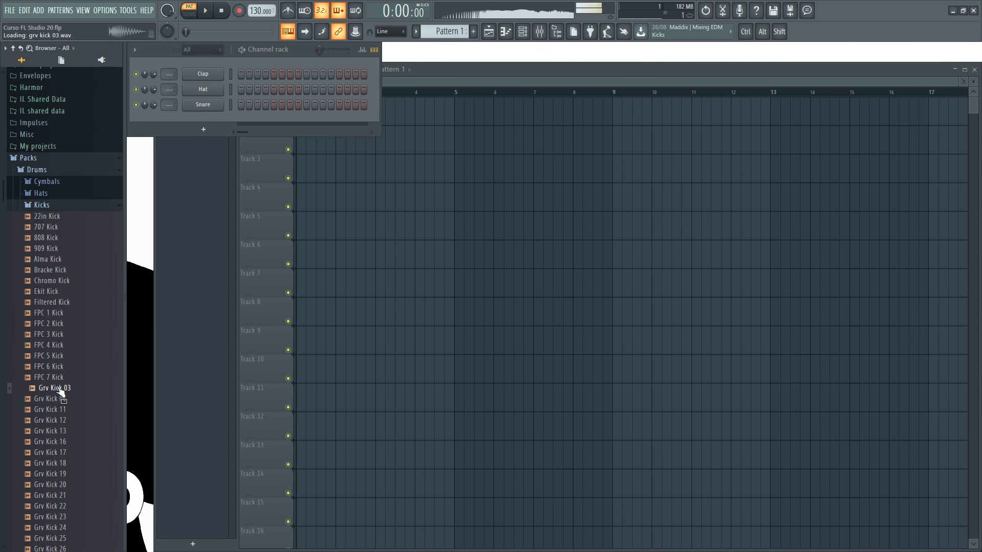
{"action": "scroll", "coordinate": [67, 373], "scroll_direction": "down", "scroll_amount": 3}
{"action": "left_click", "coordinate": [62, 314]}
{"action": "left_click", "coordinate": [60, 325]}
{"action": "left_click", "coordinate": [59, 315]}
{"action": "left_click_drag", "start_coordinate": [49, 316], "coordinate": [199, 64]}
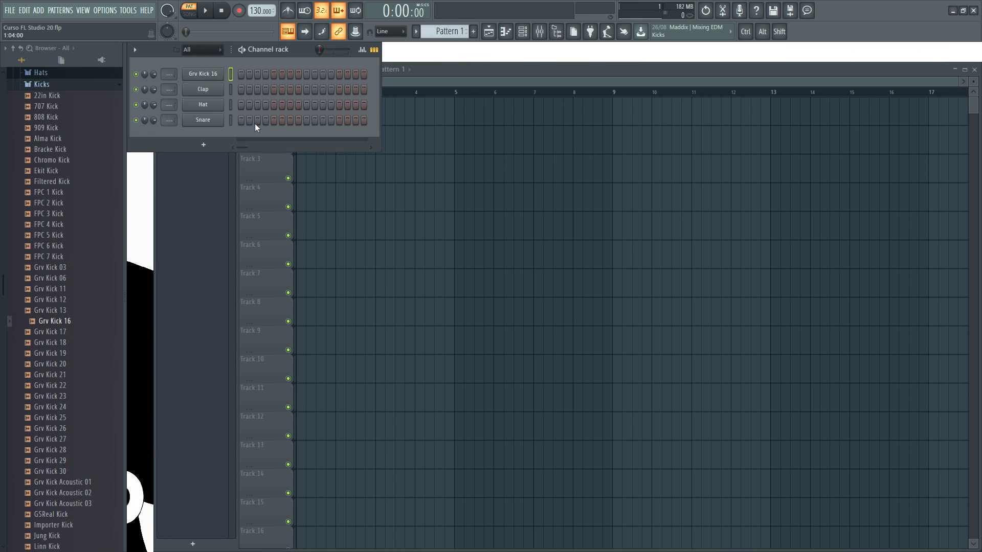
- Insert an FL Keys instrument channel above Snare and move its window clear of the channel rack
{"action": "right_click", "coordinate": [204, 122]}
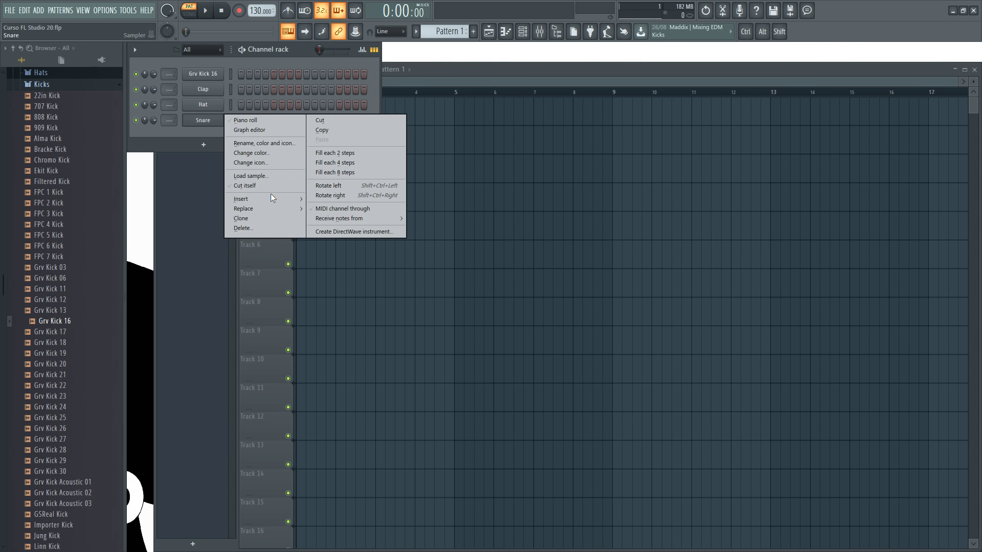
{"action": "mouse_move", "coordinate": [271, 199]}
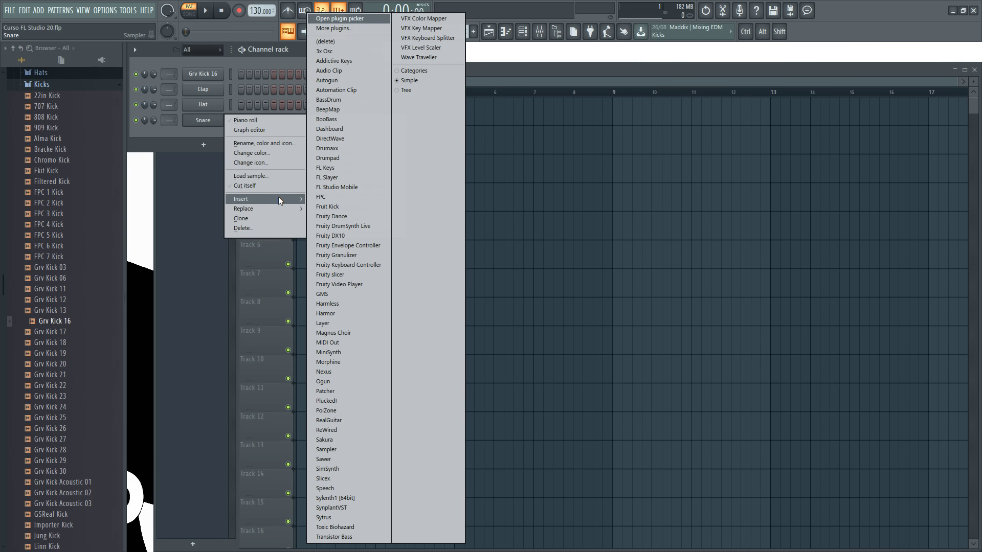
{"action": "left_click", "coordinate": [333, 167]}
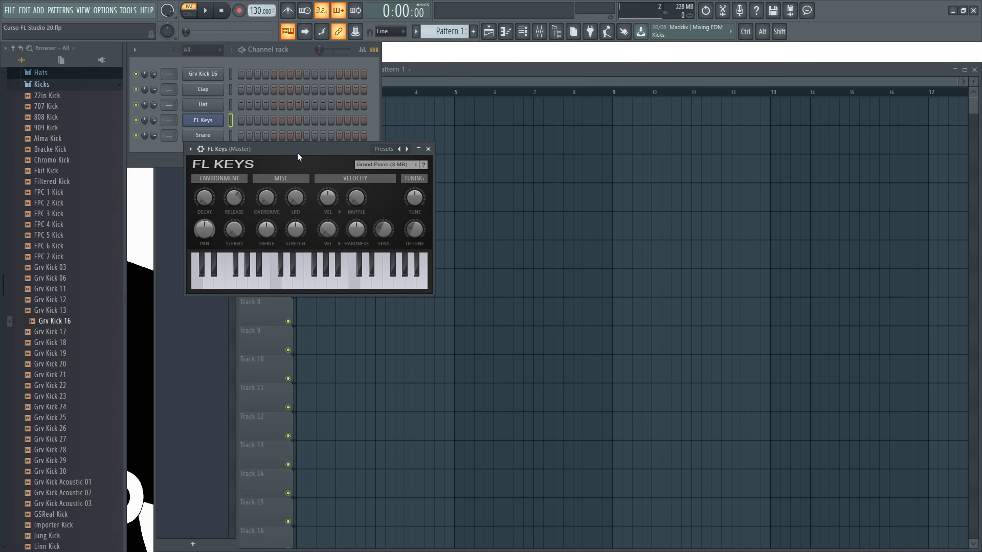
{"action": "left_click_drag", "start_coordinate": [296, 152], "coordinate": [357, 179]}
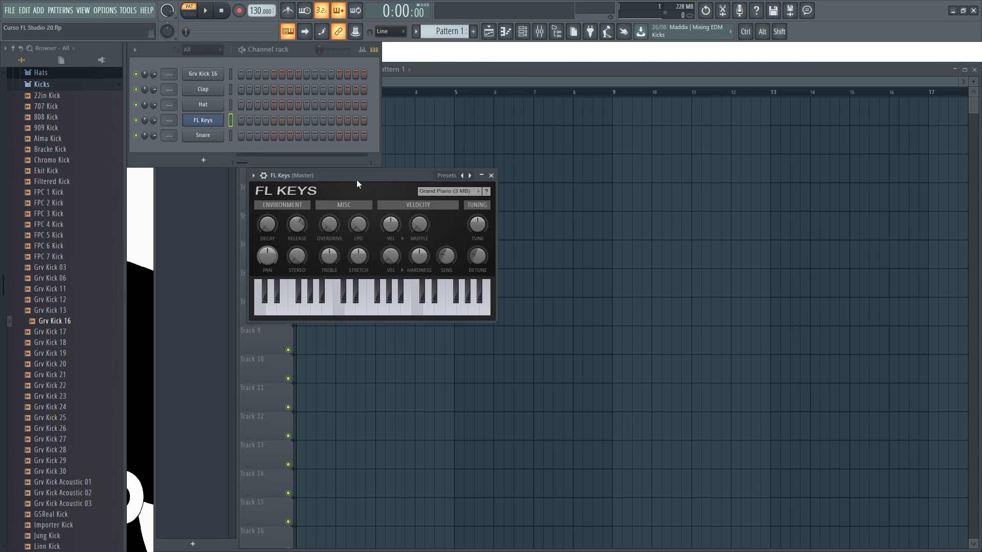
- Play several notes on the FL Keys keyboard to hear the piano
{"action": "left_click", "coordinate": [316, 307]}
{"action": "left_click", "coordinate": [339, 310]}
{"action": "left_click", "coordinate": [362, 309]}
{"action": "left_click", "coordinate": [441, 309]}
{"action": "left_click", "coordinate": [465, 310]}
- Move the FL Keys window further from the channel rack and collapse the Kicks and Packs folders
{"action": "left_click_drag", "start_coordinate": [327, 180], "coordinate": [456, 216]}
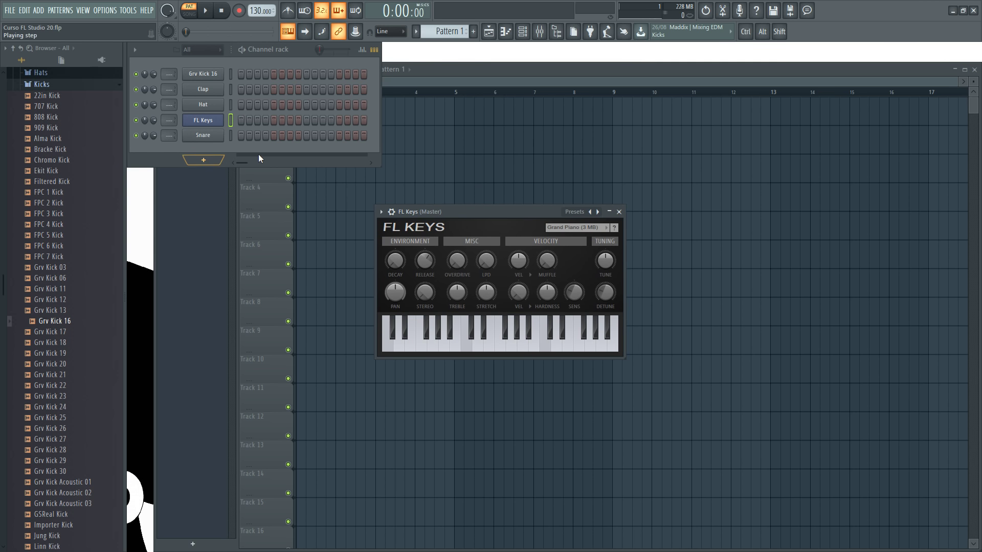
{"action": "left_click", "coordinate": [46, 85]}
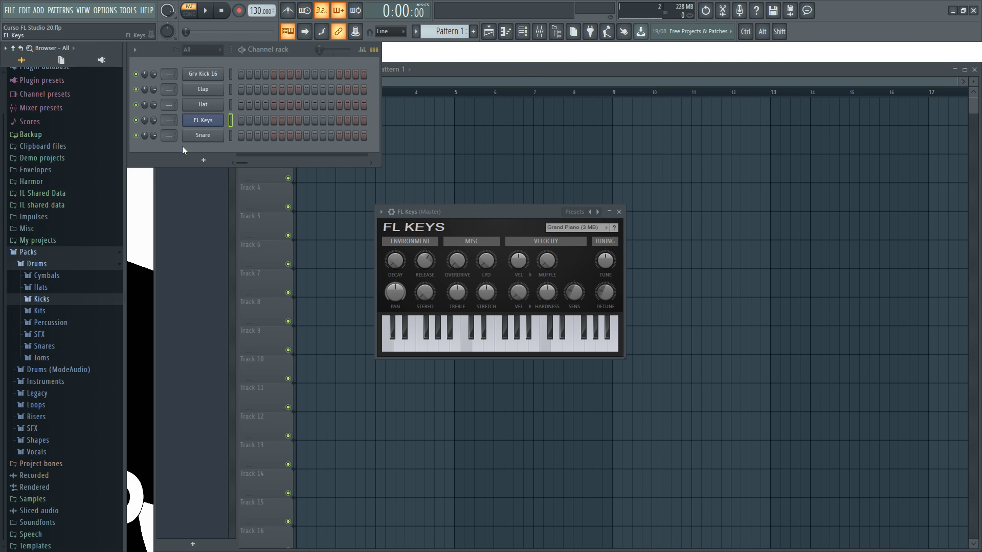
{"action": "left_click", "coordinate": [46, 253]}
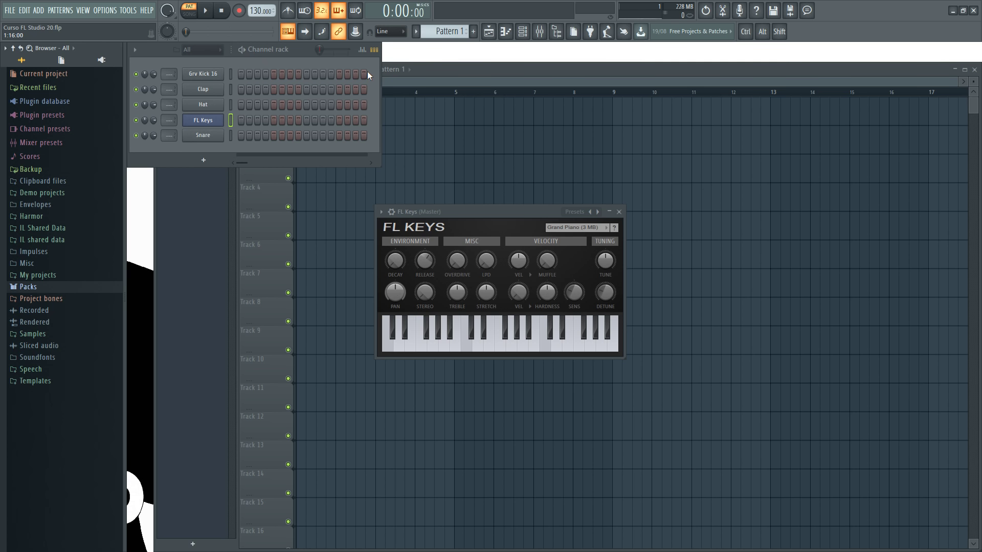
- Play the empty pattern briefly and stop it
{"action": "left_click", "coordinate": [205, 10]}
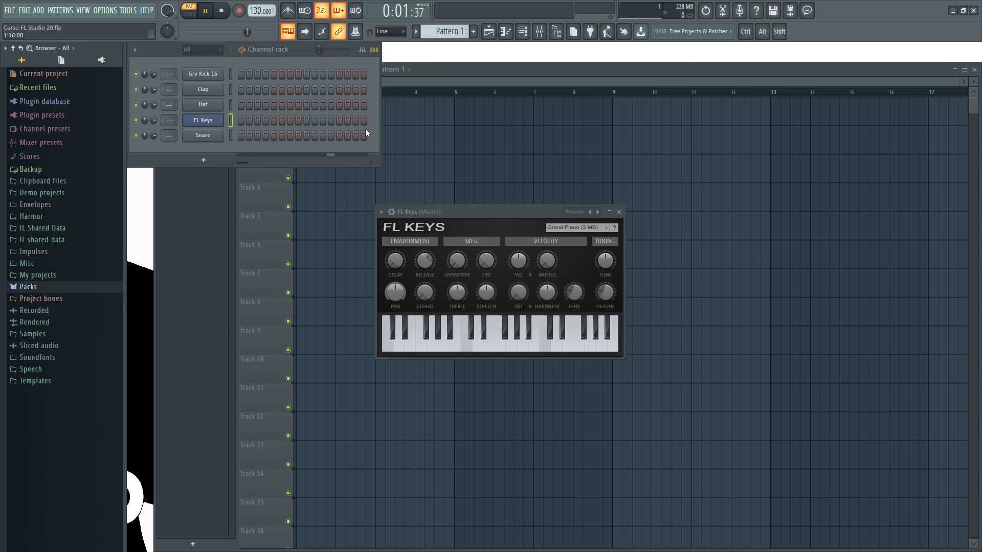
{"action": "key", "text": "space"}
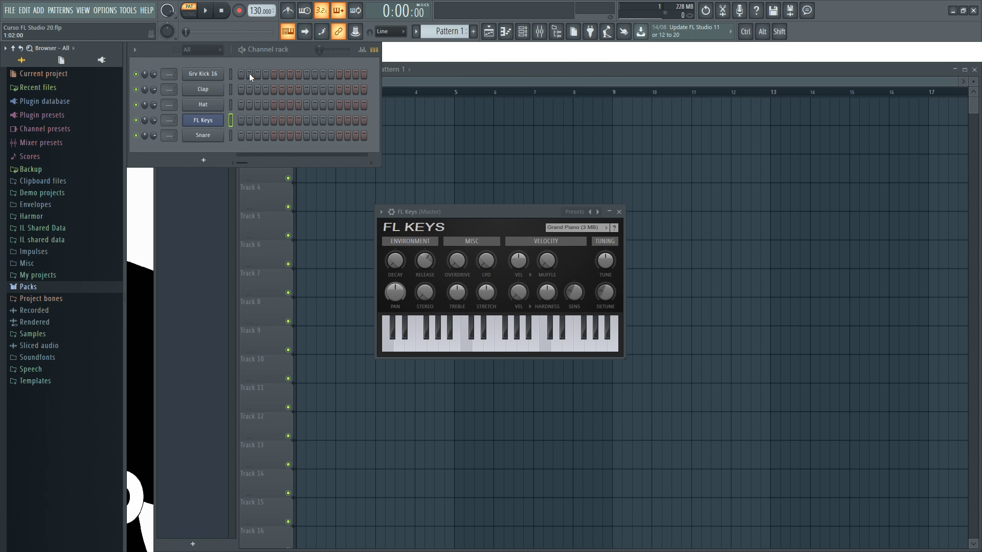
- Place hits for Grv Kick 16 on steps 1, 5 and 15, Clap on 8 and 14, Hat on 11, FL Keys on 13, and play the pattern
{"action": "left_click", "coordinate": [241, 74]}
{"action": "left_click", "coordinate": [274, 74]}
{"action": "left_click", "coordinate": [298, 89]}
{"action": "left_click", "coordinate": [322, 105]}
{"action": "left_click", "coordinate": [339, 120]}
{"action": "left_click", "coordinate": [347, 89]}
{"action": "left_click", "coordinate": [356, 74]}
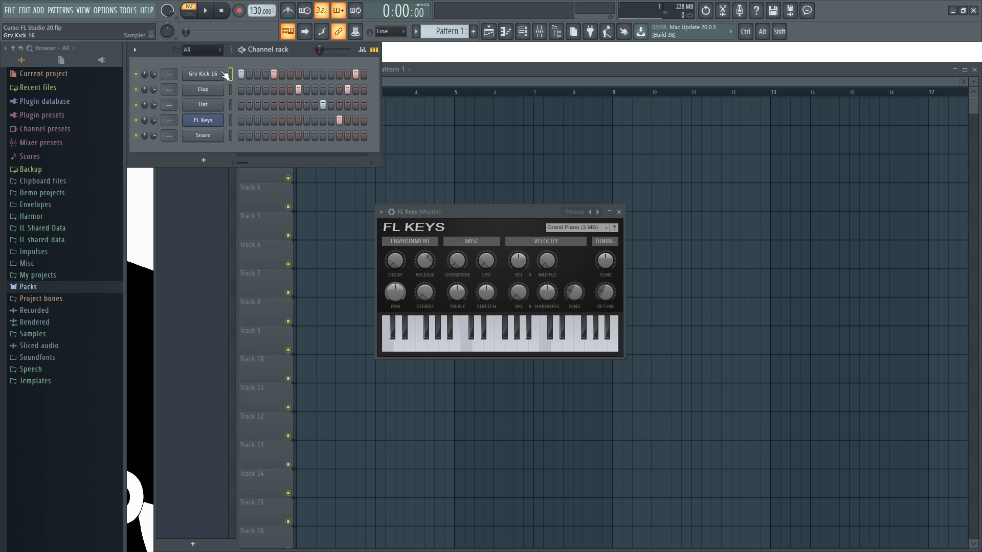
{"action": "left_click", "coordinate": [206, 10]}
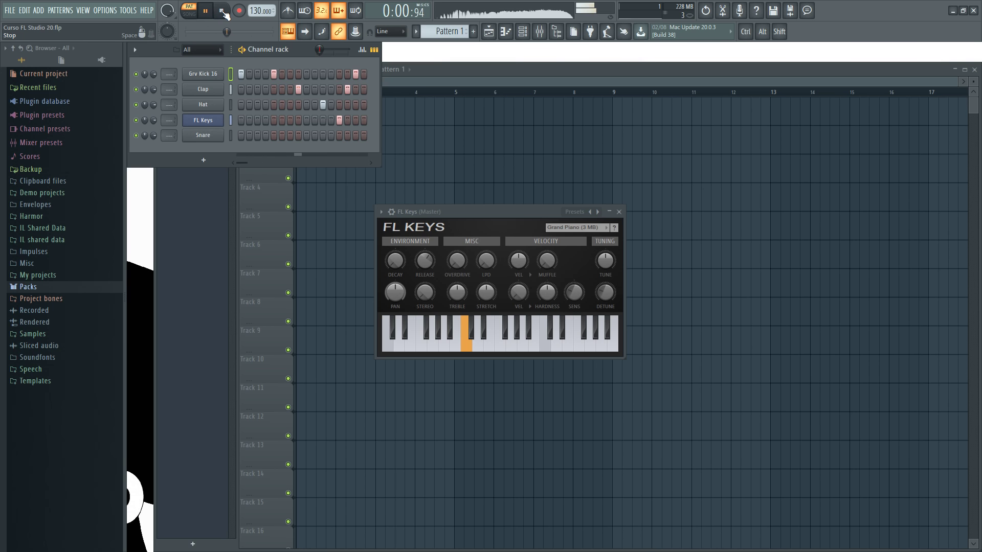
{"action": "left_click", "coordinate": [222, 11]}
- Rework the pattern so that only Grv Kick 16 has hits, on steps 1, 5, 9 and 13, and play it
{"action": "left_click", "coordinate": [297, 89]}
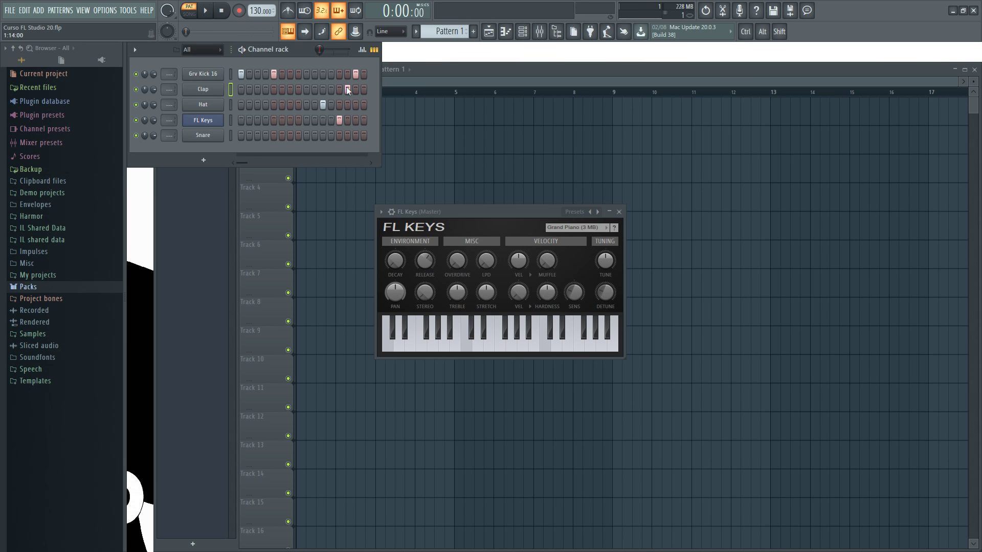
{"action": "left_click", "coordinate": [297, 74]}
{"action": "left_click", "coordinate": [299, 73]}
{"action": "left_click", "coordinate": [273, 74]}
{"action": "left_click_drag", "start_coordinate": [293, 73], "coordinate": [334, 75]}
{"action": "left_click", "coordinate": [307, 74]}
{"action": "left_click", "coordinate": [339, 74]}
{"action": "left_click", "coordinate": [323, 105]}
{"action": "left_click", "coordinate": [339, 119]}
{"action": "left_click", "coordinate": [205, 11]}
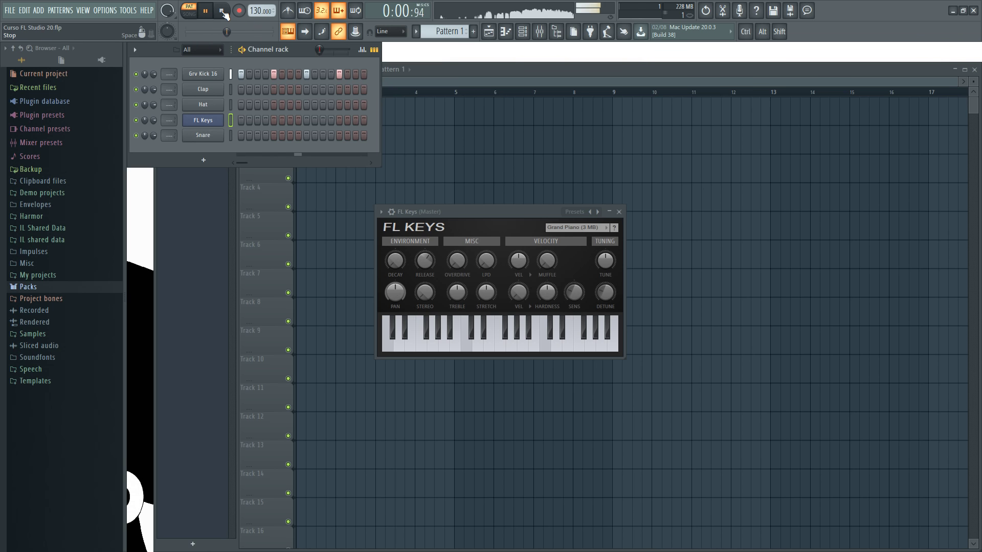
{"action": "left_click", "coordinate": [223, 11]}
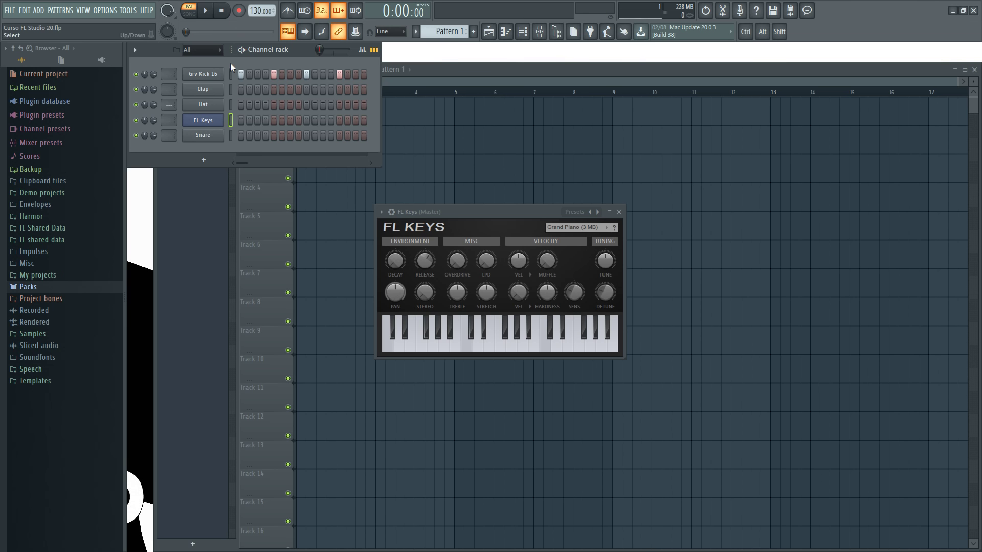
- Set the tempo to 128 BPM, add Clap hits on steps 5 and 13, and play the pattern
{"action": "left_click_drag", "start_coordinate": [266, 15], "coordinate": [258, 11]}
{"action": "left_click", "coordinate": [274, 89]}
{"action": "left_click", "coordinate": [340, 90]}
{"action": "left_click", "coordinate": [209, 14]}
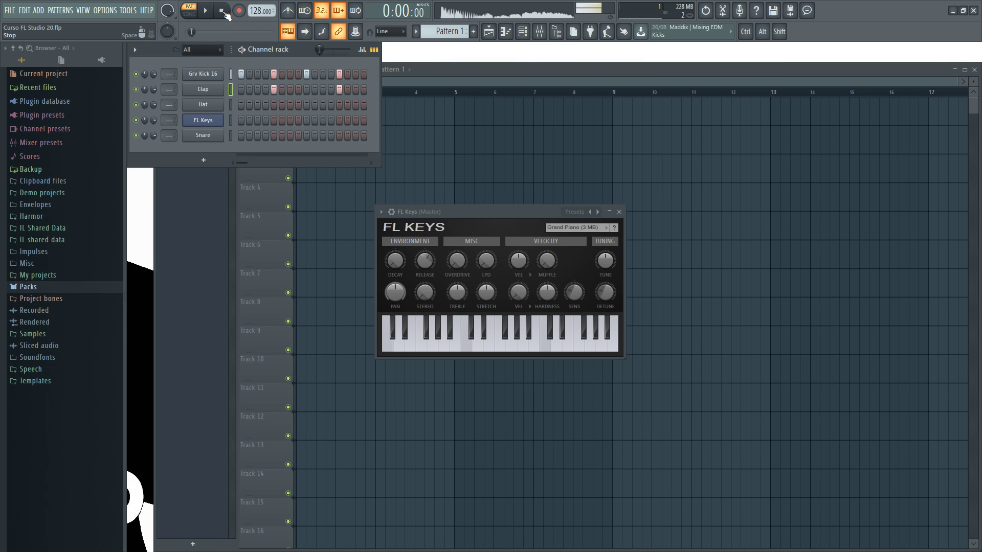
{"action": "left_click", "coordinate": [224, 12]}
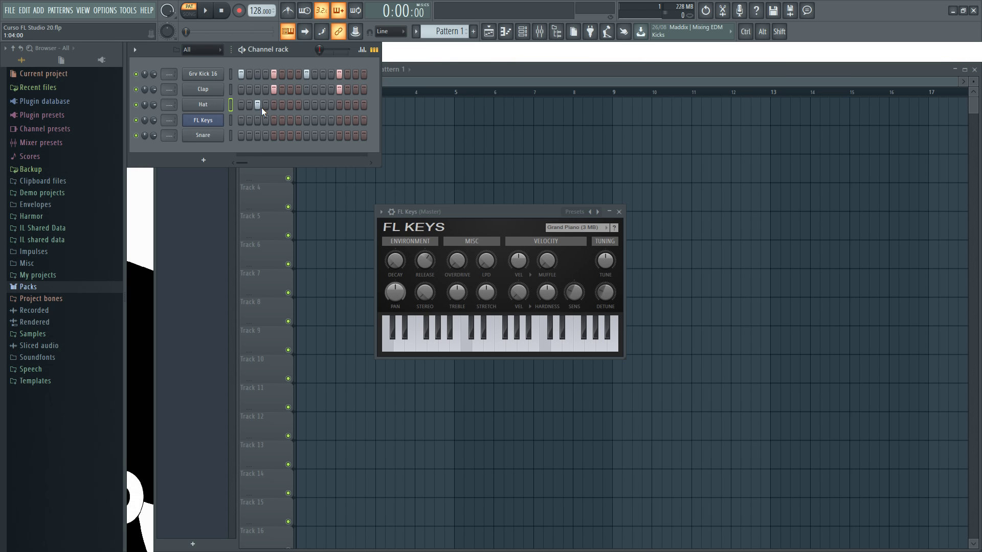
- Place Hat hits on steps 3, 7, 11 and 15, play the pattern, and add a Snare hit on step 12
{"action": "left_click", "coordinate": [289, 105]}
{"action": "left_click", "coordinate": [207, 11]}
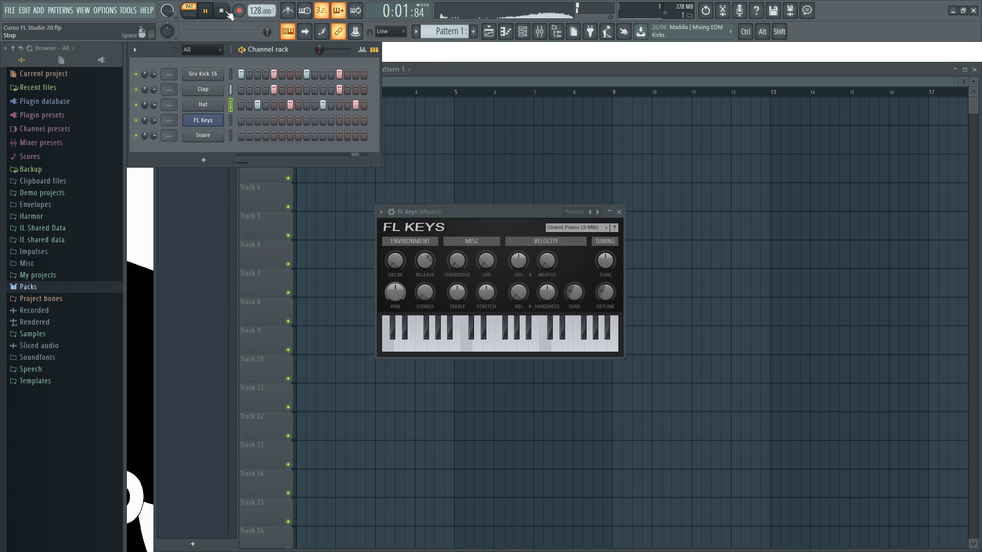
{"action": "left_click", "coordinate": [228, 13]}
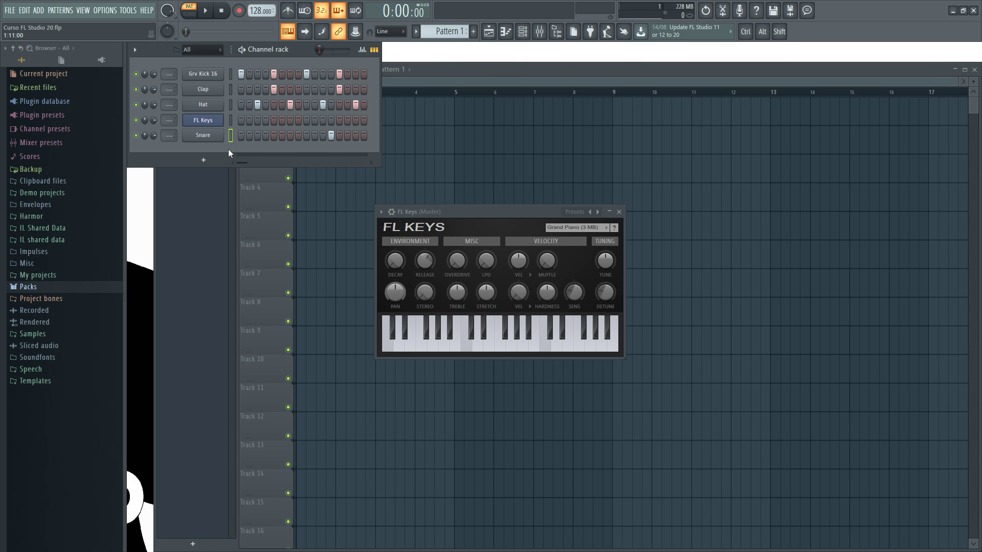
- View the channel settings of the kick, clap, hat and snare, close them, and play the whole pattern
{"action": "left_click", "coordinate": [203, 74]}
{"action": "left_click", "coordinate": [208, 91]}
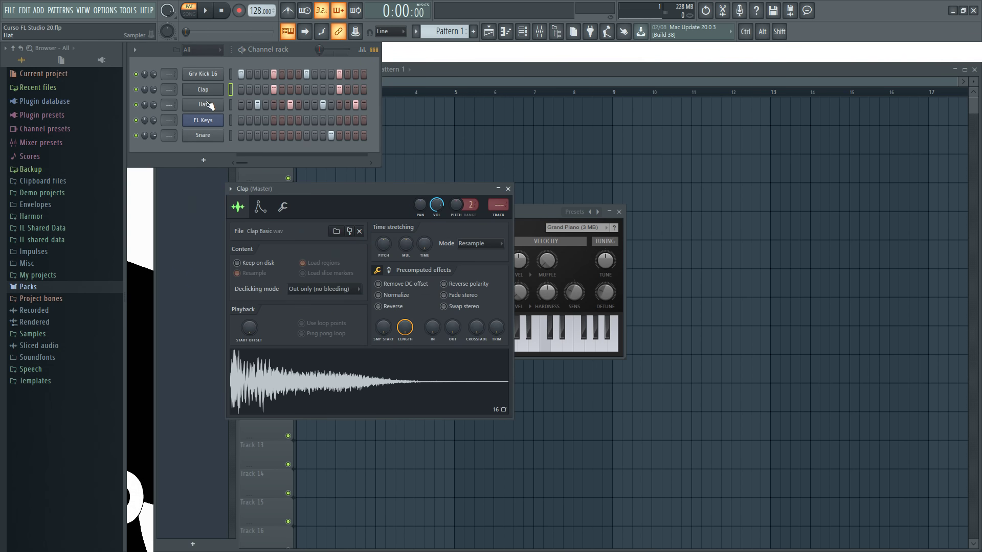
{"action": "left_click", "coordinate": [212, 106]}
{"action": "left_click", "coordinate": [210, 105]}
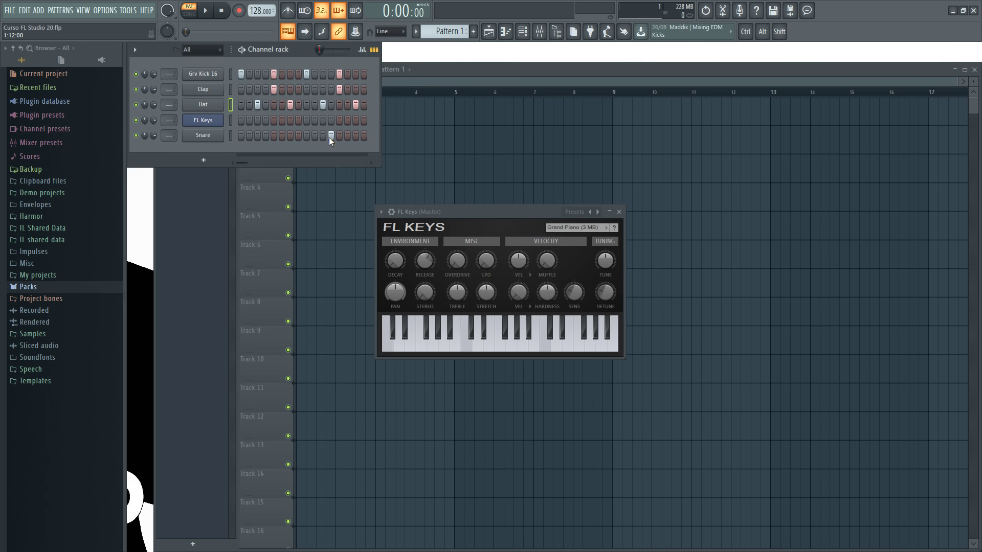
{"action": "left_click", "coordinate": [212, 136]}
{"action": "left_click", "coordinate": [211, 137]}
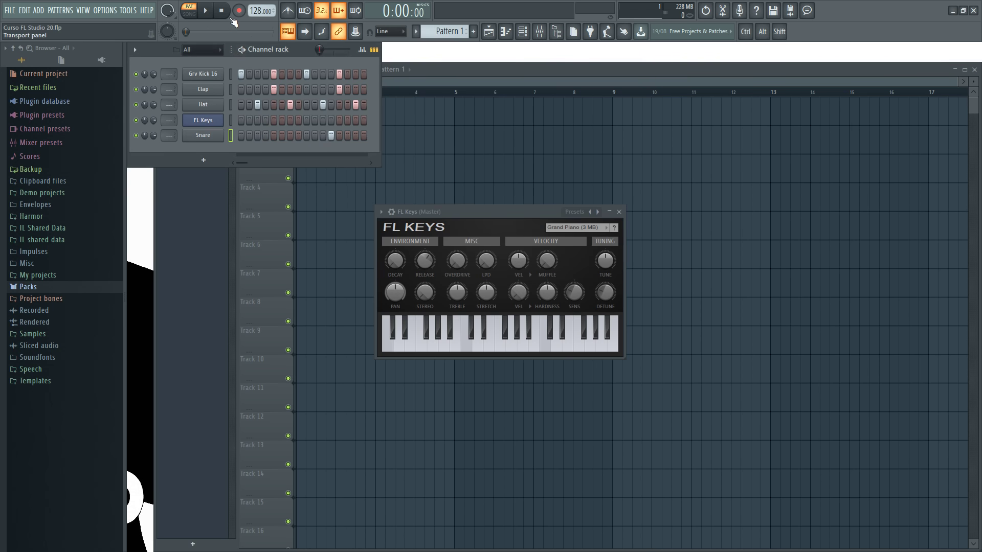
{"action": "left_click", "coordinate": [208, 12]}
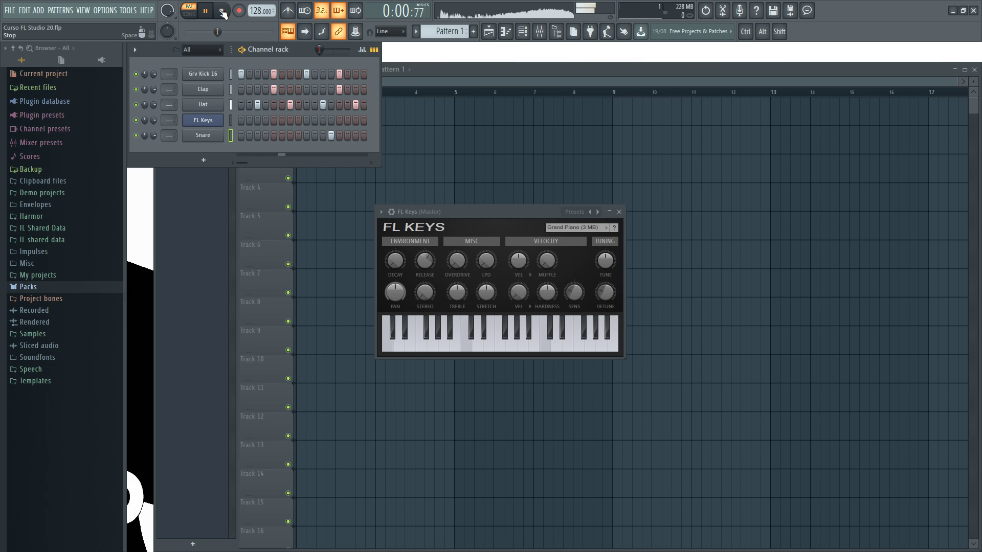
{"action": "left_click", "coordinate": [222, 13]}
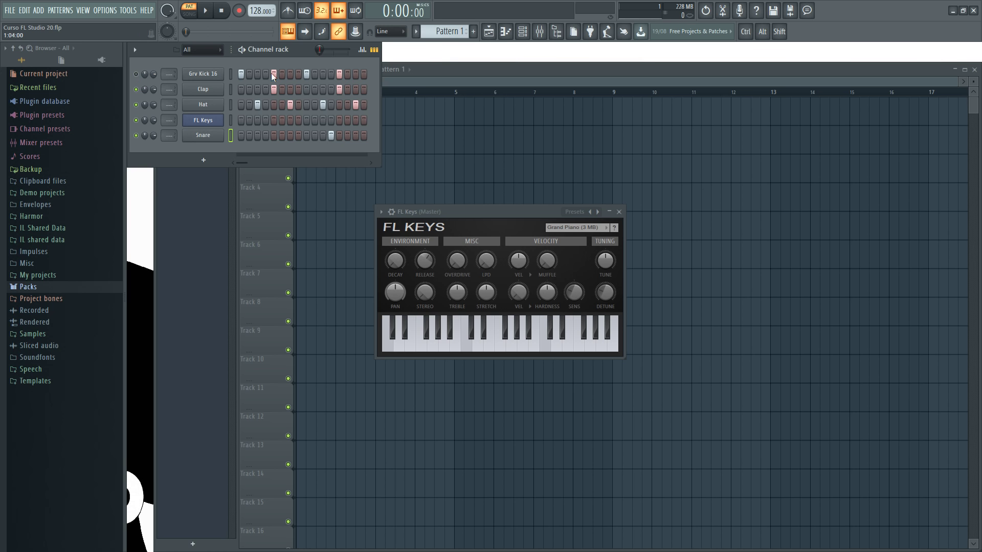
- Play the pattern with the Grv Kick 16 channel muted and again with it unmuted
{"action": "left_click", "coordinate": [205, 11]}
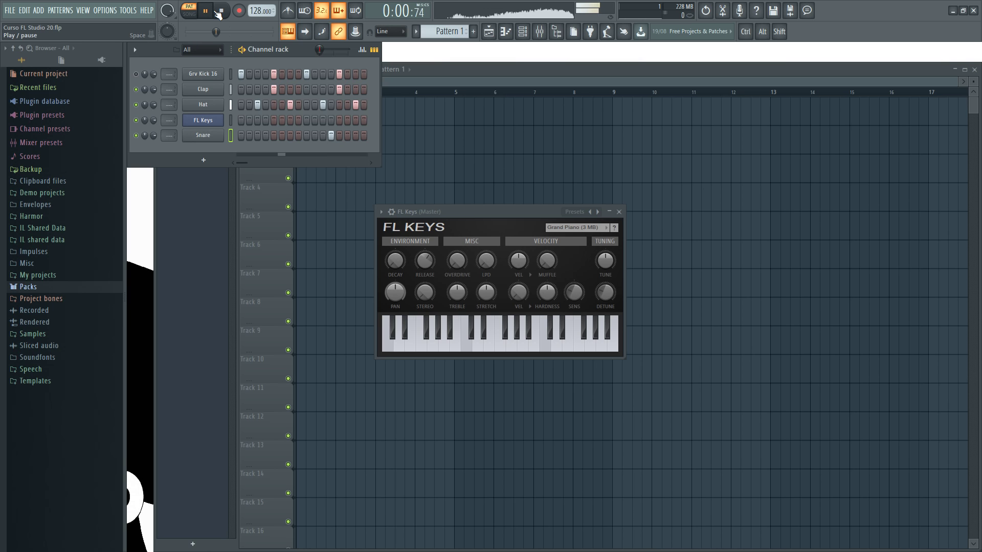
{"action": "left_click", "coordinate": [223, 11]}
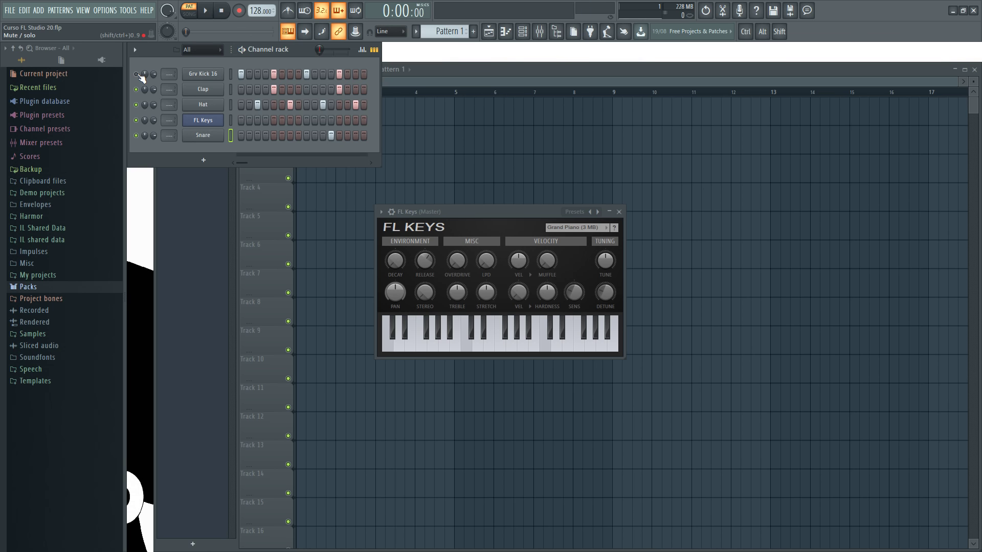
{"action": "left_click", "coordinate": [206, 11]}
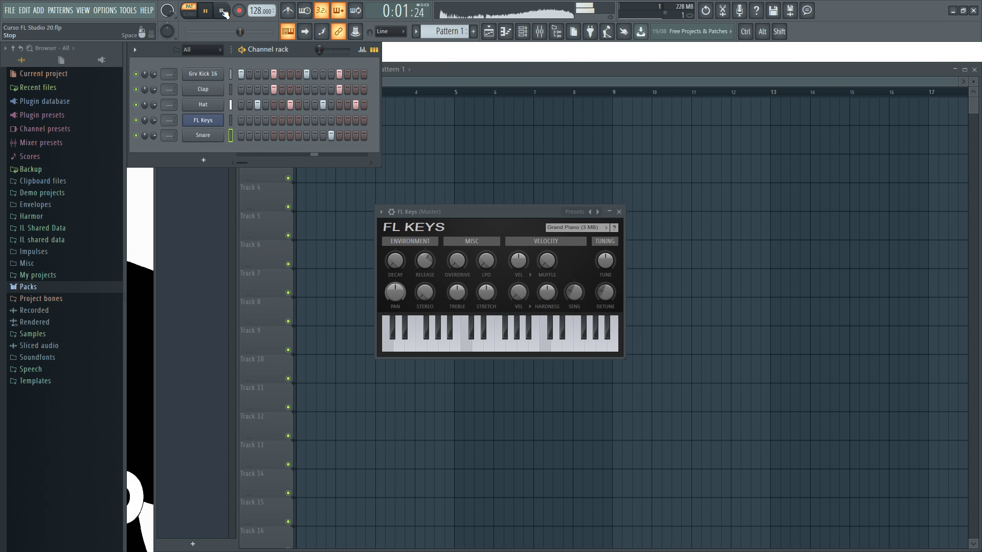
{"action": "key", "text": "space"}
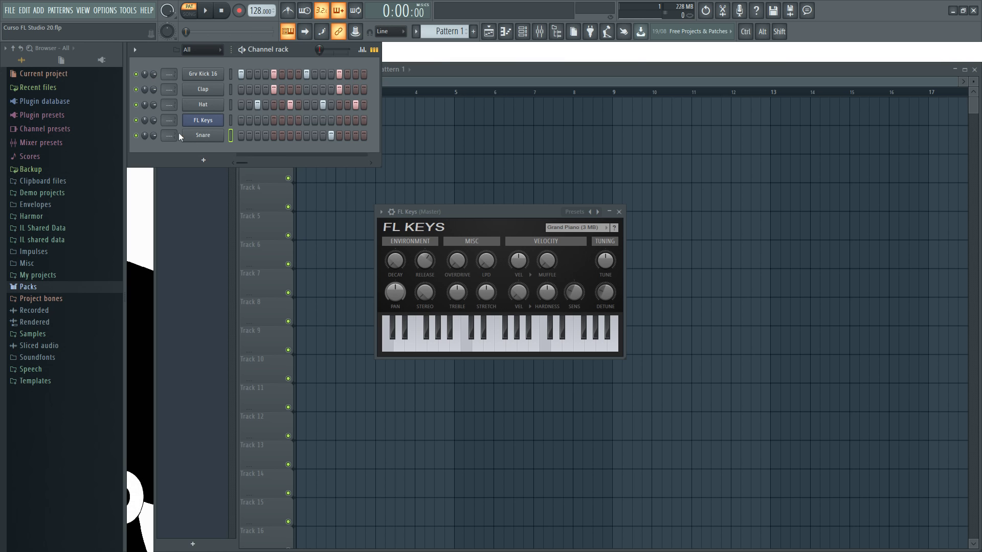
- Try muting and unmuting the Clap and Hat channels
{"action": "left_click", "coordinate": [136, 90]}
{"action": "left_click", "coordinate": [136, 105]}
{"action": "left_click", "coordinate": [137, 105]}
- Solo the Grv Kick 16 channel and play it alone, and play the pattern again with all channels enabled
{"action": "left_click", "coordinate": [746, 32]}
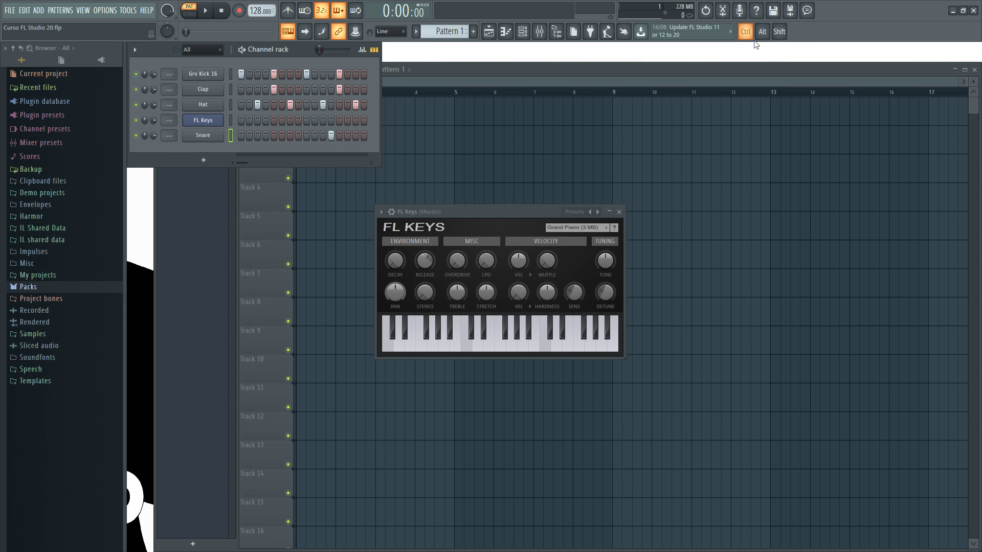
{"action": "left_click", "coordinate": [136, 74]}
{"action": "left_click", "coordinate": [206, 11]}
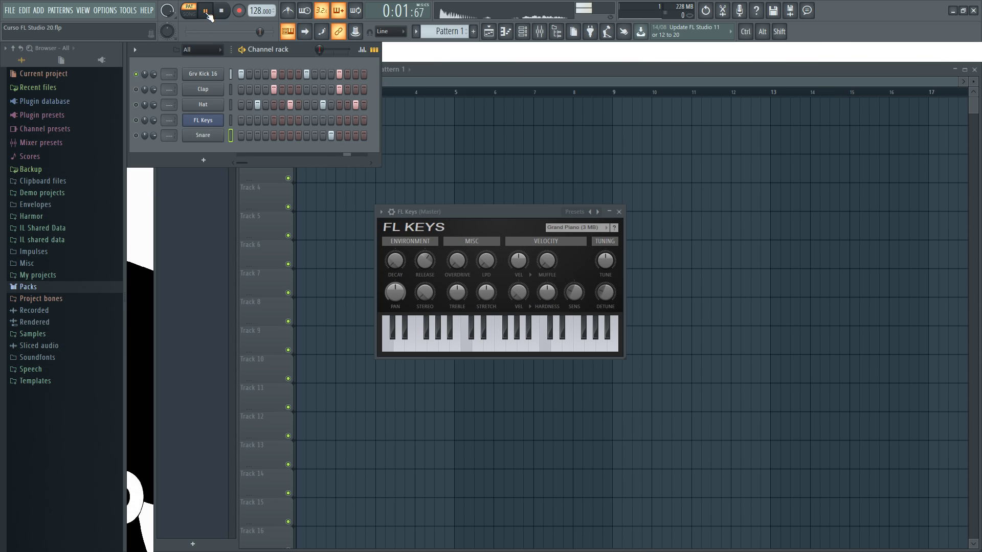
{"action": "key", "text": "space"}
{"action": "key", "text": "ctrl"}
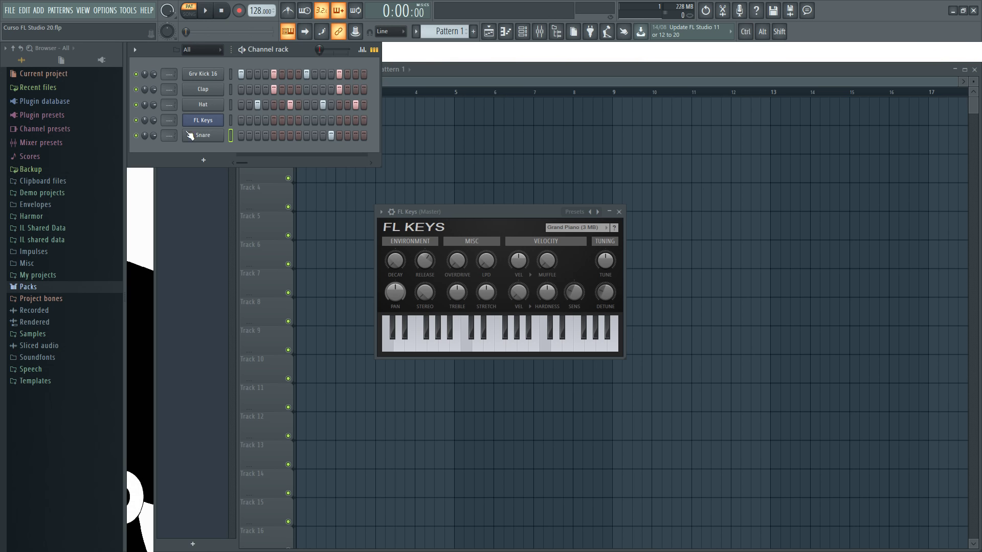
{"action": "key", "text": "space"}
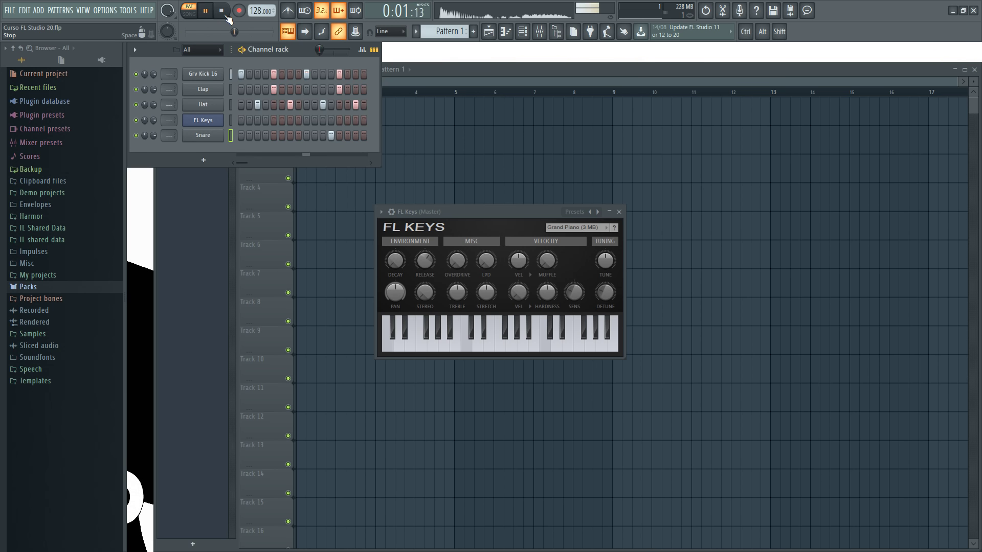
- Stop the playback, and play and stop the drum pattern once more
{"action": "left_click", "coordinate": [226, 16]}
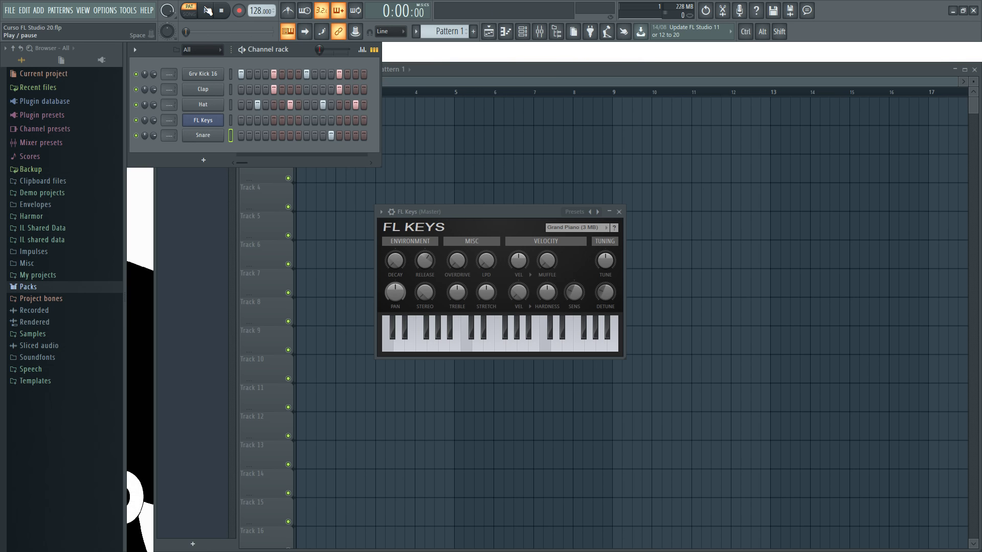
{"action": "key", "text": "space"}
{"action": "key", "text": "space"}
- Place FL Keys notes on steps 3 and 11 and play the pattern with them
{"action": "left_click", "coordinate": [213, 123]}
{"action": "left_click", "coordinate": [215, 125]}
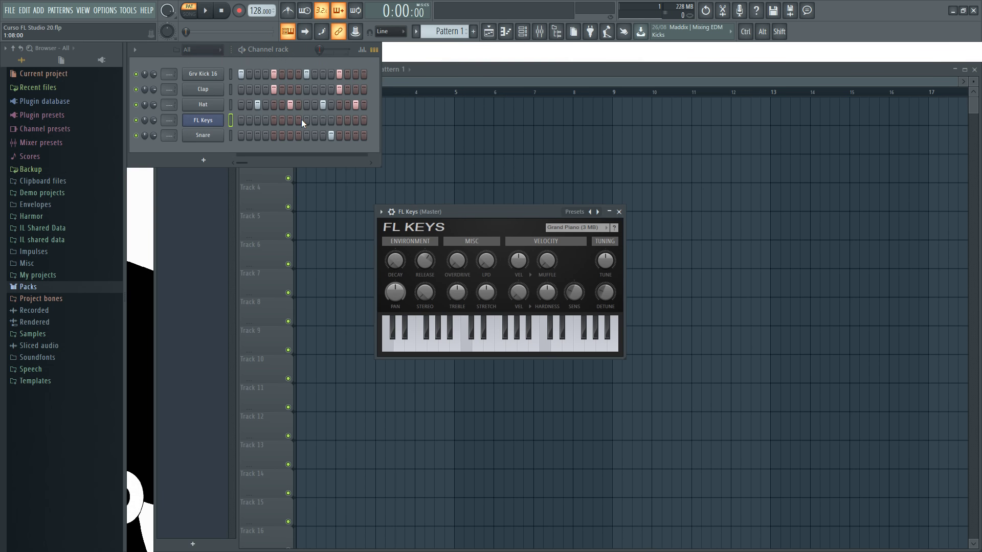
{"action": "left_click", "coordinate": [259, 120]}
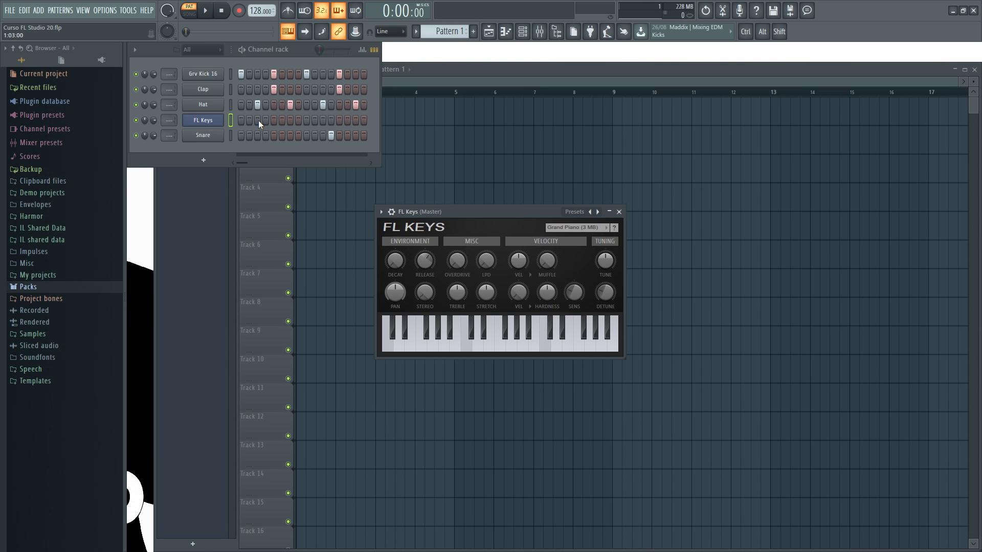
{"action": "left_click", "coordinate": [323, 120]}
{"action": "left_click", "coordinate": [206, 11]}
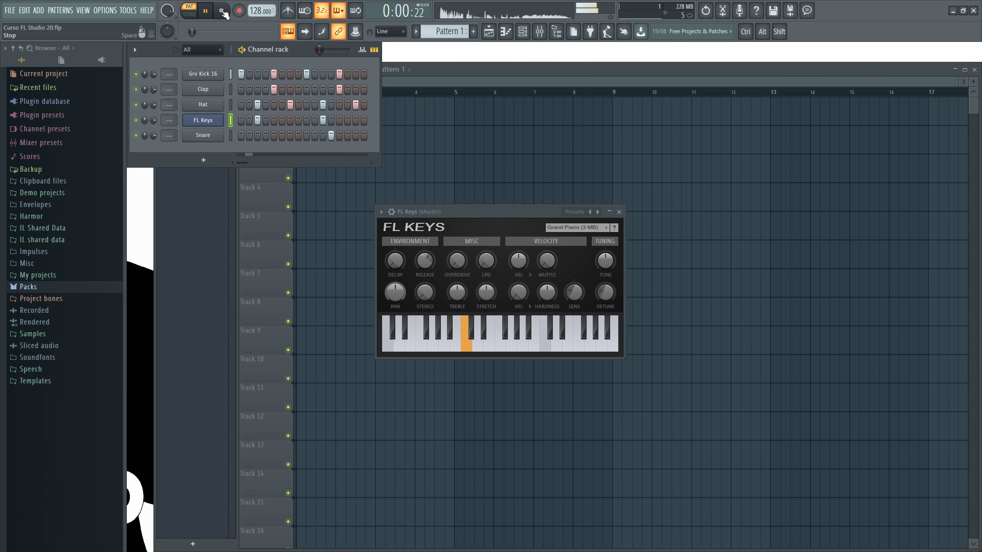
{"action": "left_click", "coordinate": [223, 11]}
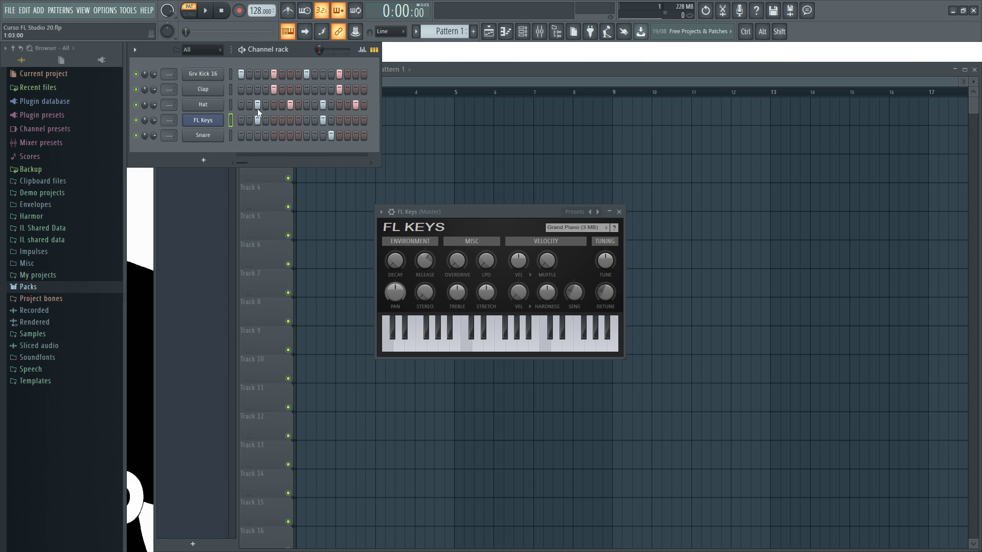
- Remove the FL Keys notes from steps 3 and 11
{"action": "left_click", "coordinate": [217, 125]}
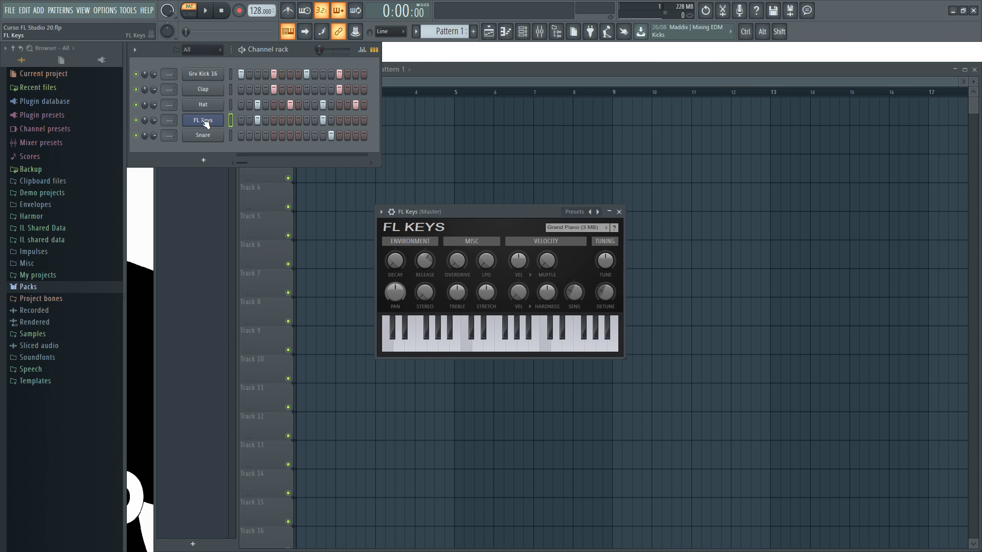
{"action": "left_click", "coordinate": [258, 120]}
{"action": "left_click", "coordinate": [322, 121]}
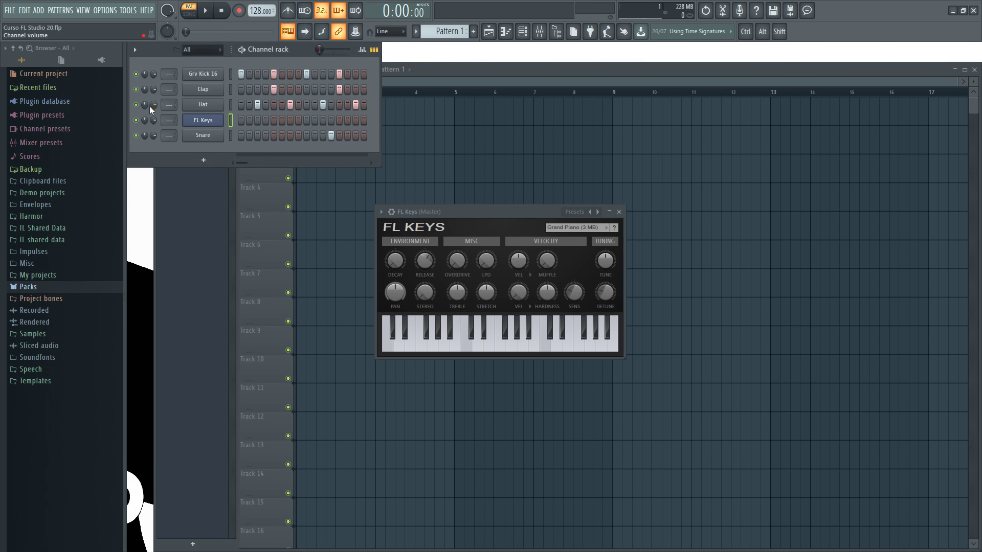
- Try different panning positions on the Hat channel, playing the pattern after each change
{"action": "mouse_move", "coordinate": [146, 104]}
{"action": "left_mouse_down"}
{"action": "mouse_move", "coordinate": [147, 94]}
{"action": "mouse_move", "coordinate": [146, 105]}
{"action": "left_mouse_up"}
{"action": "key", "text": "space"}
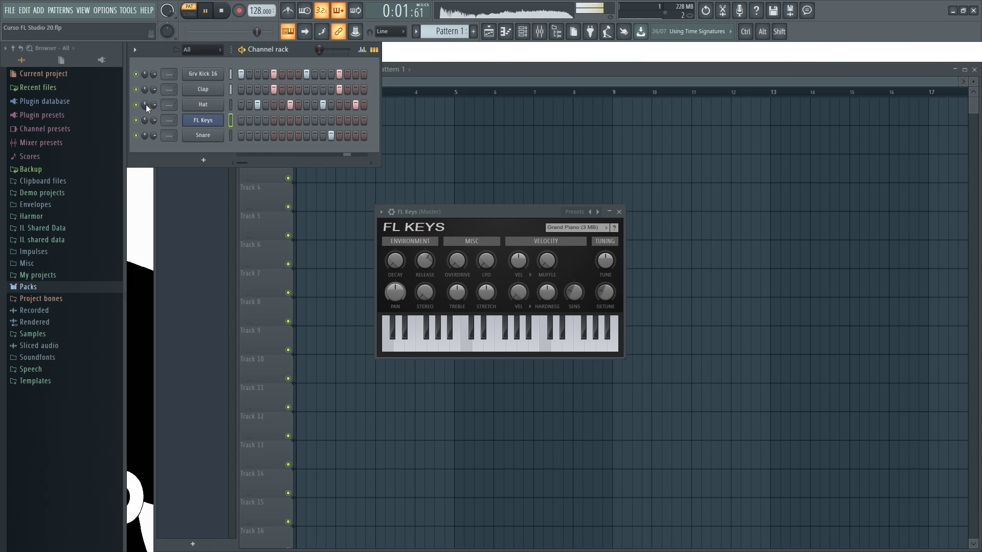
{"action": "key", "text": "space"}
{"action": "mouse_move", "coordinate": [146, 106]}
{"action": "left_mouse_down"}
{"action": "mouse_move", "coordinate": [145, 118]}
{"action": "mouse_move", "coordinate": [144, 106]}
{"action": "left_mouse_up"}
{"action": "key", "text": "space"}
{"action": "key", "text": "space"}
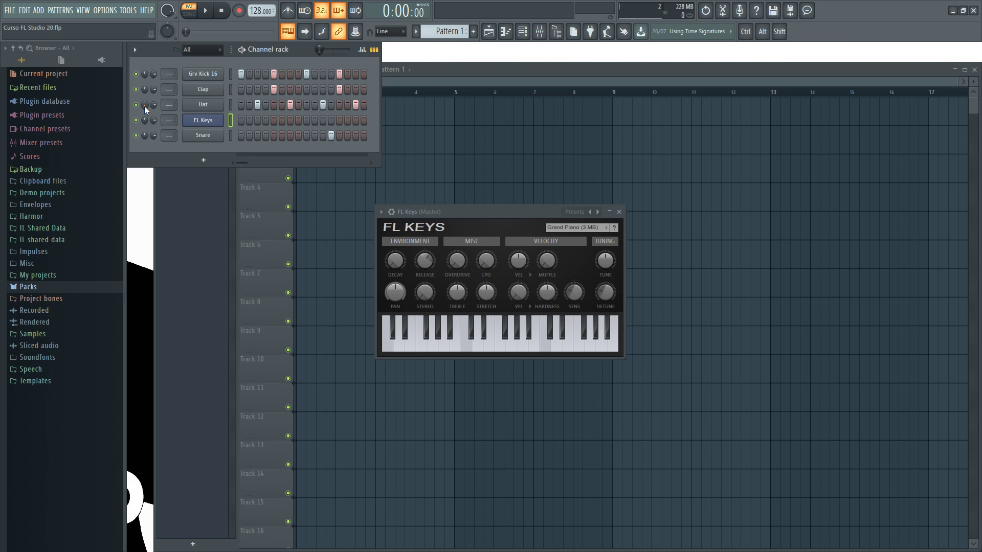
{"action": "mouse_move", "coordinate": [145, 106]}
{"action": "left_mouse_down"}
{"action": "mouse_move", "coordinate": [144, 128]}
{"action": "mouse_move", "coordinate": [152, 104]}
{"action": "left_mouse_up"}
{"action": "key", "text": "space"}
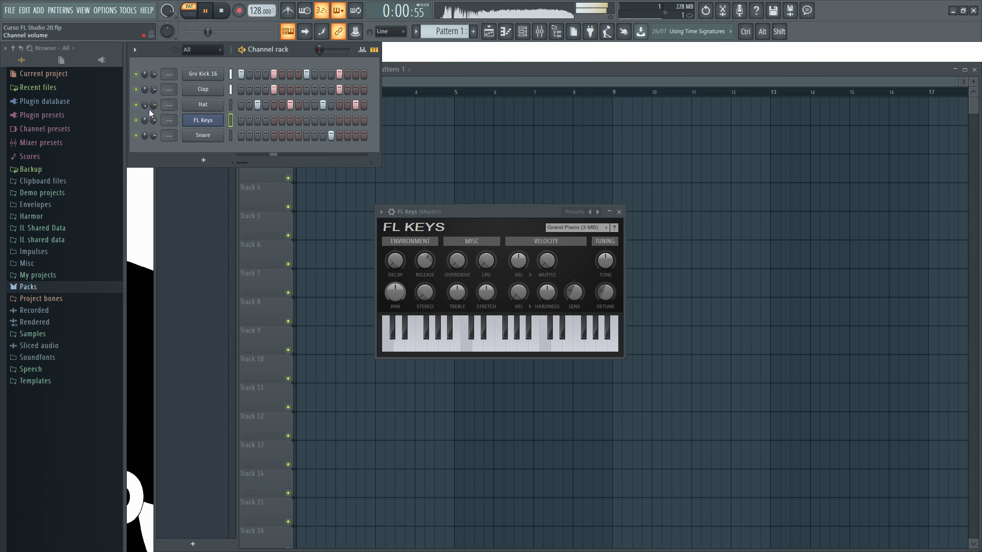
{"action": "key", "text": "space"}
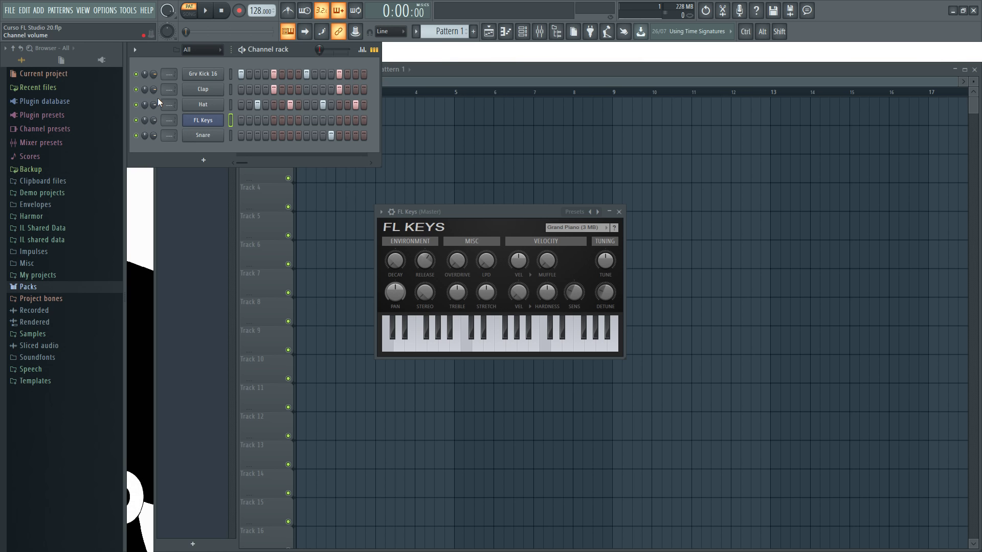
- Lower and raise the Clap channel's volume while the pattern plays, and stop the playback
{"action": "key", "text": "space"}
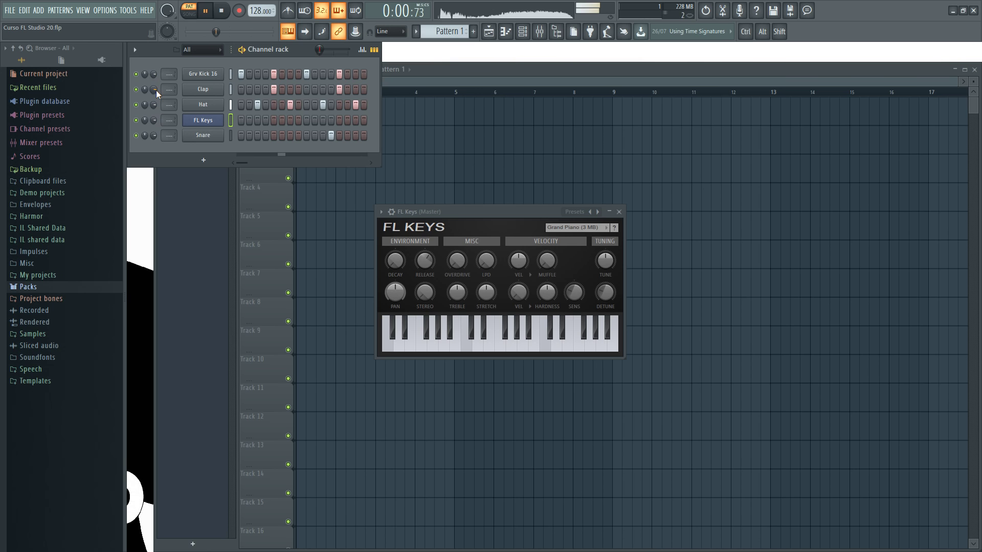
{"action": "left_click_drag", "start_coordinate": [156, 90], "coordinate": [156, 122]}
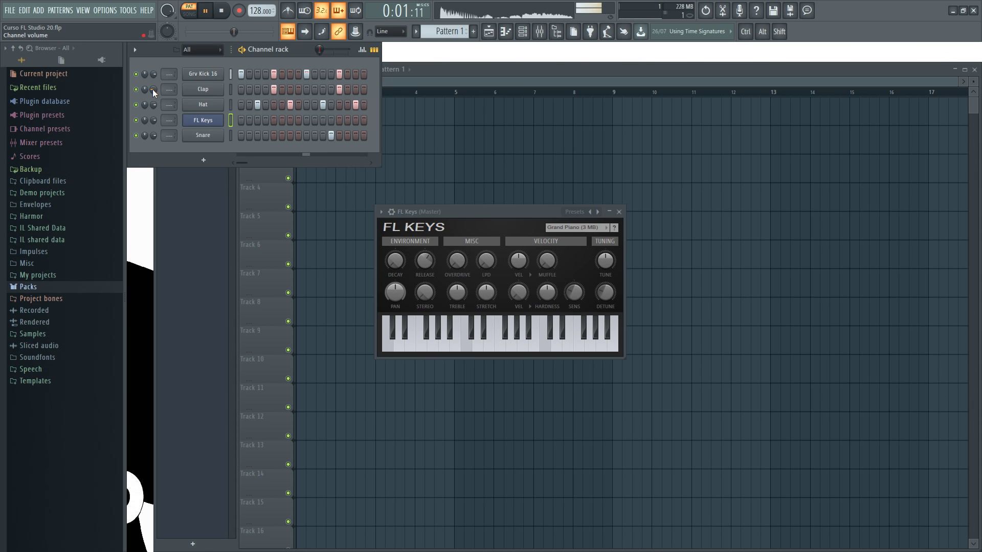
{"action": "mouse_move", "coordinate": [153, 89]}
{"action": "left_mouse_down"}
{"action": "mouse_move", "coordinate": [153, 75]}
{"action": "mouse_move", "coordinate": [153, 83]}
{"action": "left_mouse_up"}
{"action": "key", "text": "space"}
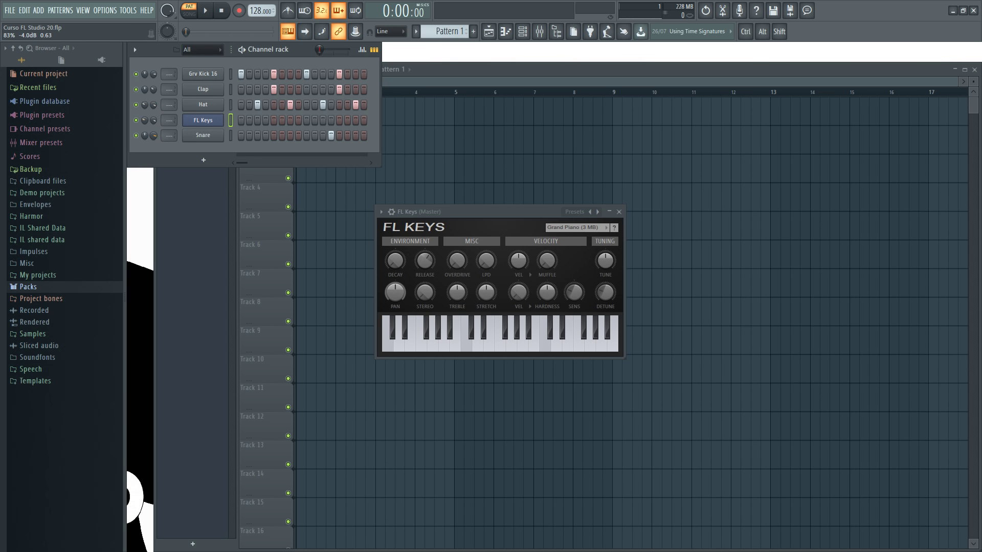
- Reset the Grv Kick 16 channel's panning to its default and play the pattern
{"action": "right_click", "coordinate": [146, 75]}
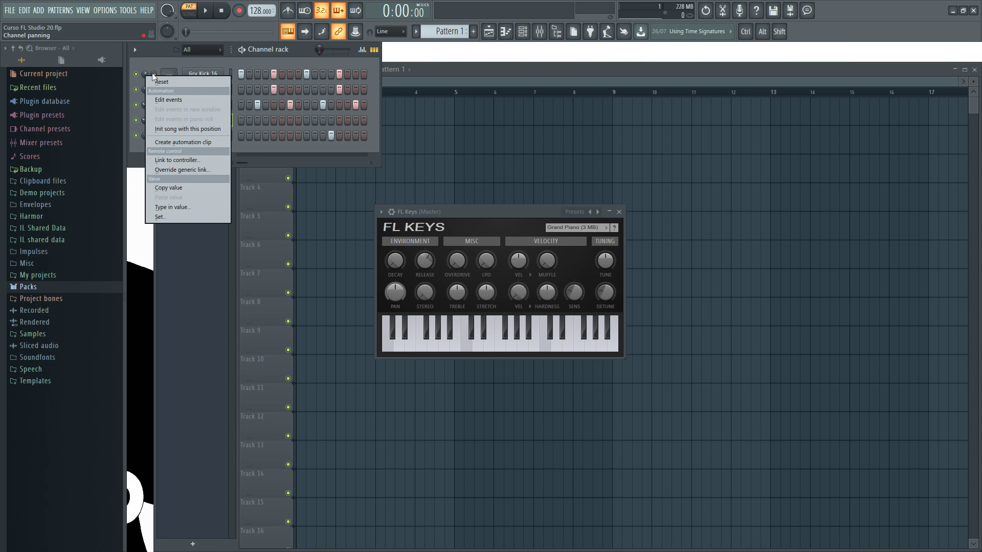
{"action": "left_click", "coordinate": [183, 79]}
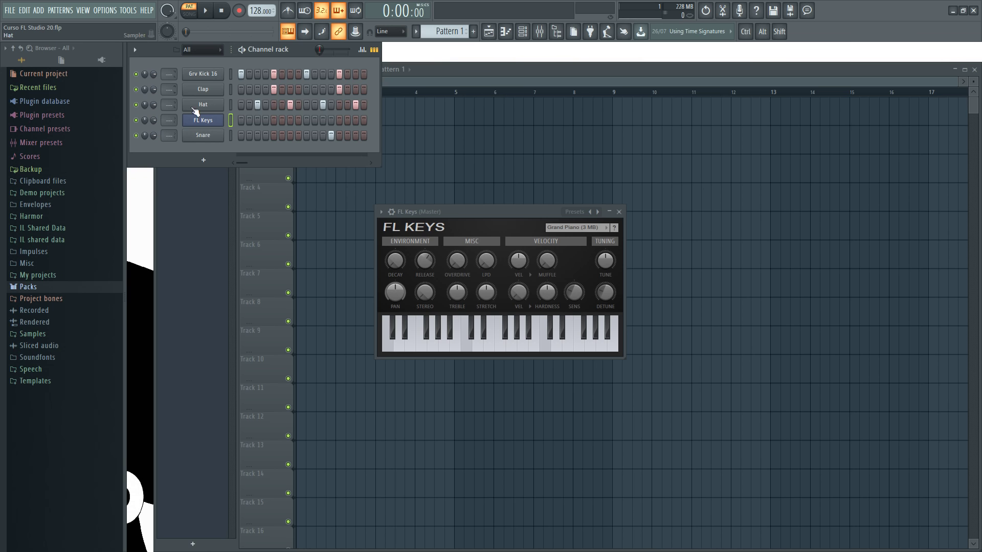
{"action": "key", "text": "space"}
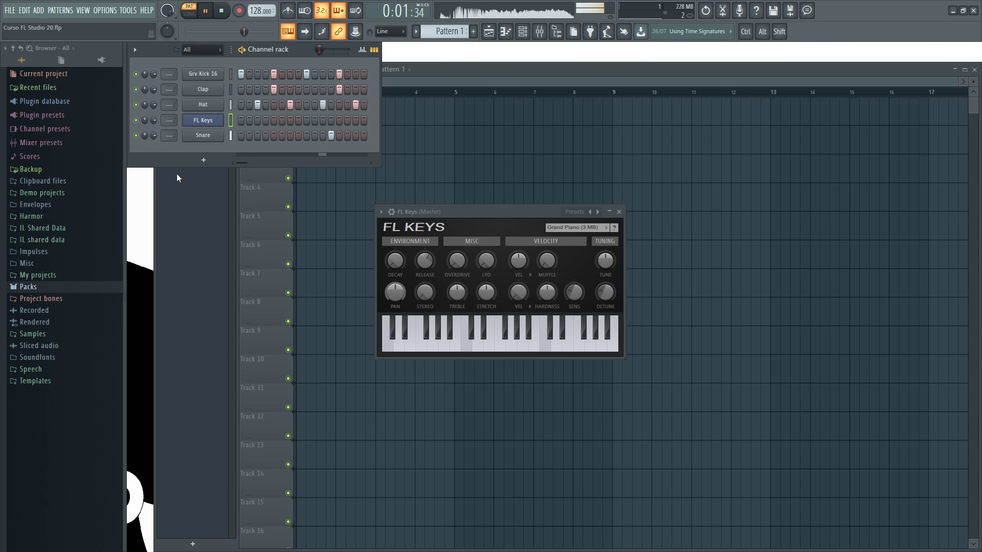
{"action": "key", "text": "space"}
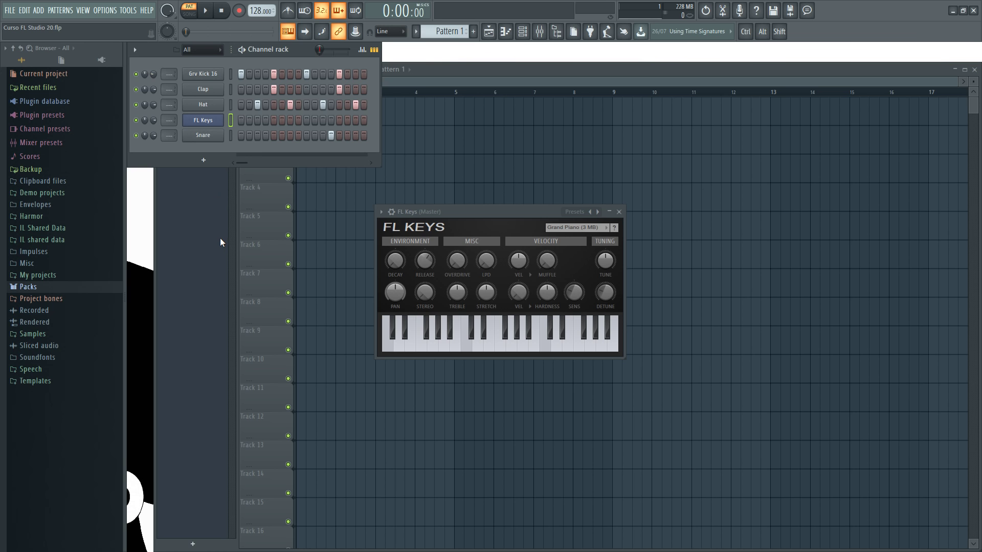
- Undo the recent panning and volume knob changes in the channel rack
{"action": "key", "text": "ctrl+z"}
{"action": "key", "text": "ctrl+z"}
{"action": "key", "text": "ctrl+z"}
{"action": "key", "text": "ctrl+z"}
{"action": "key", "text": "ctrl+z"}
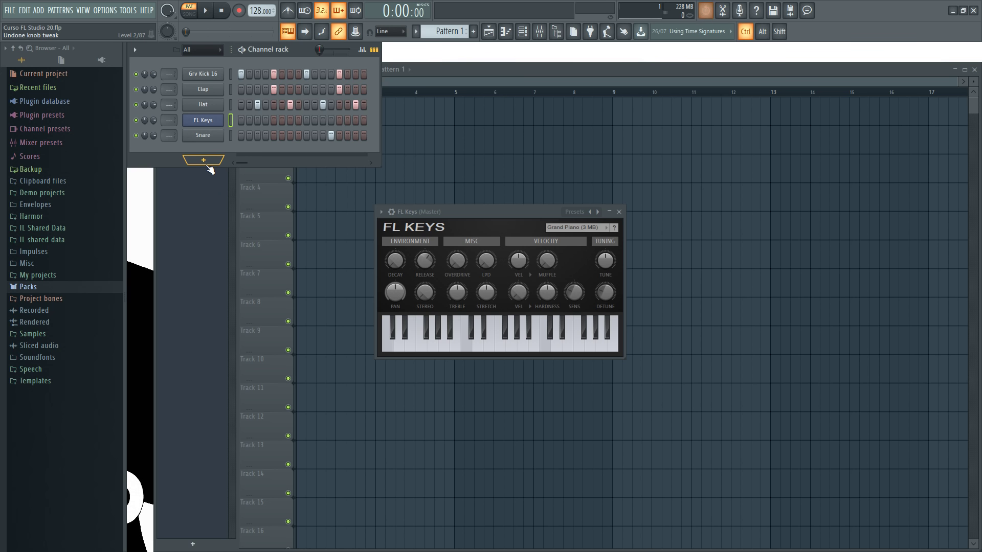
{"action": "key", "text": "ctrl+z"}
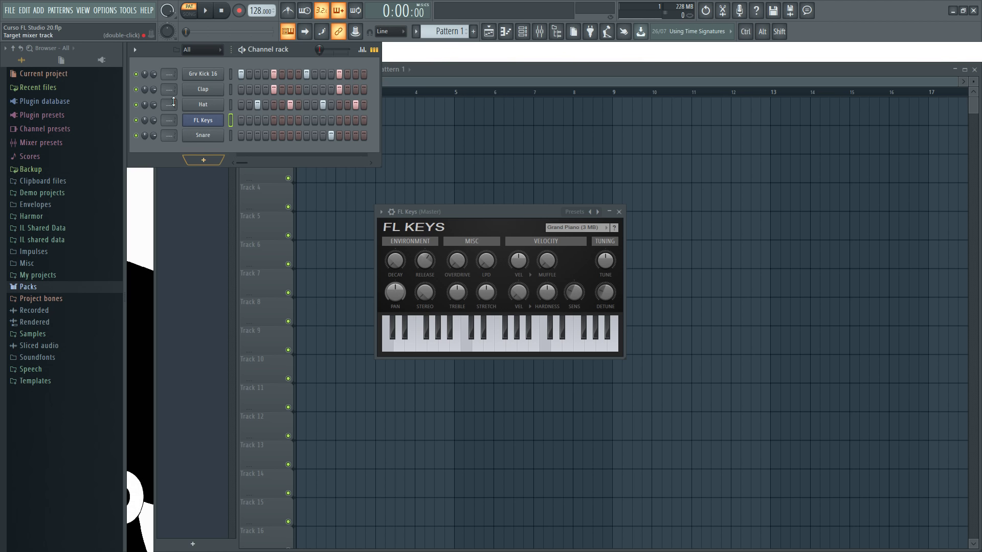
{"action": "key", "text": "ctrl+z"}
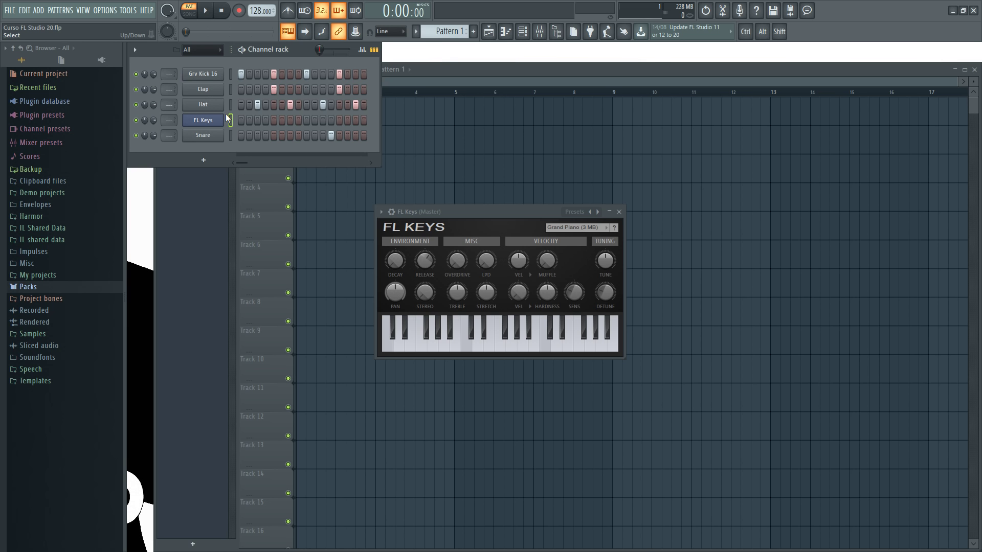
- Add the hat samples 909 CH 2, 808 OH, AMX CH 2 and Grv CH 04 from the Drums pack as new channels
{"action": "left_click", "coordinate": [65, 287]}
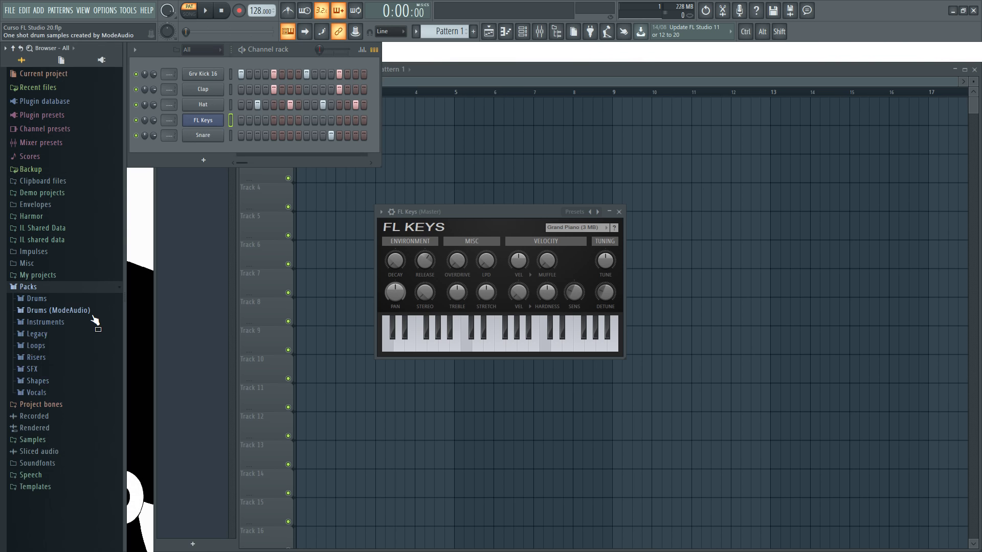
{"action": "left_click", "coordinate": [57, 301]}
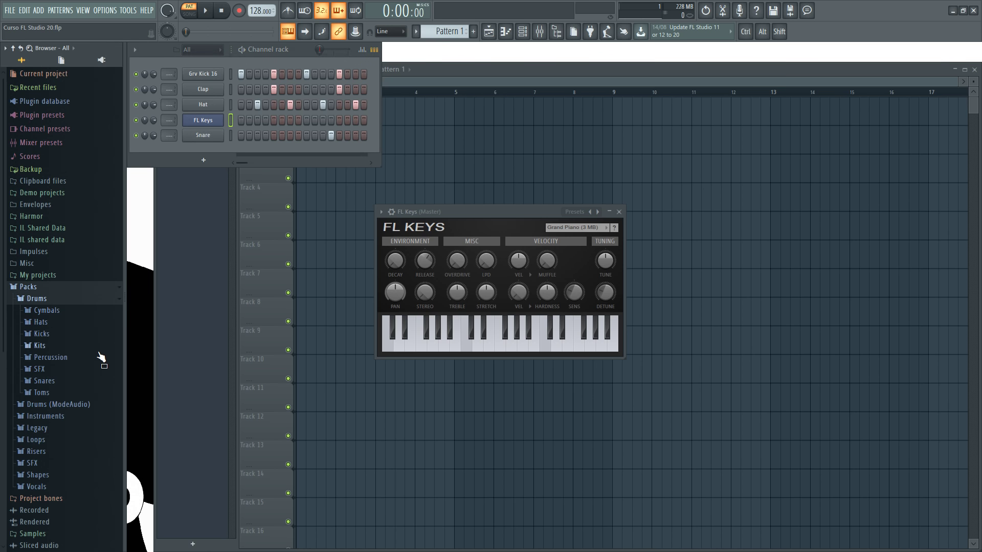
{"action": "left_click", "coordinate": [61, 322]}
{"action": "left_click", "coordinate": [56, 345]}
{"action": "left_click_drag", "start_coordinate": [47, 387], "coordinate": [201, 154]}
{"action": "left_click_drag", "start_coordinate": [49, 365], "coordinate": [205, 175]}
{"action": "left_click_drag", "start_coordinate": [47, 418], "coordinate": [206, 176]}
{"action": "scroll", "coordinate": [83, 415], "scroll_direction": "down", "scroll_amount": 8}
{"action": "left_click_drag", "start_coordinate": [51, 419], "coordinate": [191, 190]}
- Preview the 909 Snare sample from the Drums pack's Snares folder and add it as a new channel
{"action": "scroll", "coordinate": [97, 307], "scroll_direction": "down", "scroll_amount": 14}
{"action": "left_click", "coordinate": [80, 331]}
{"action": "scroll", "coordinate": [79, 364], "scroll_direction": "up", "scroll_amount": 14}
{"action": "scroll", "coordinate": [79, 358], "scroll_direction": "up", "scroll_amount": 10}
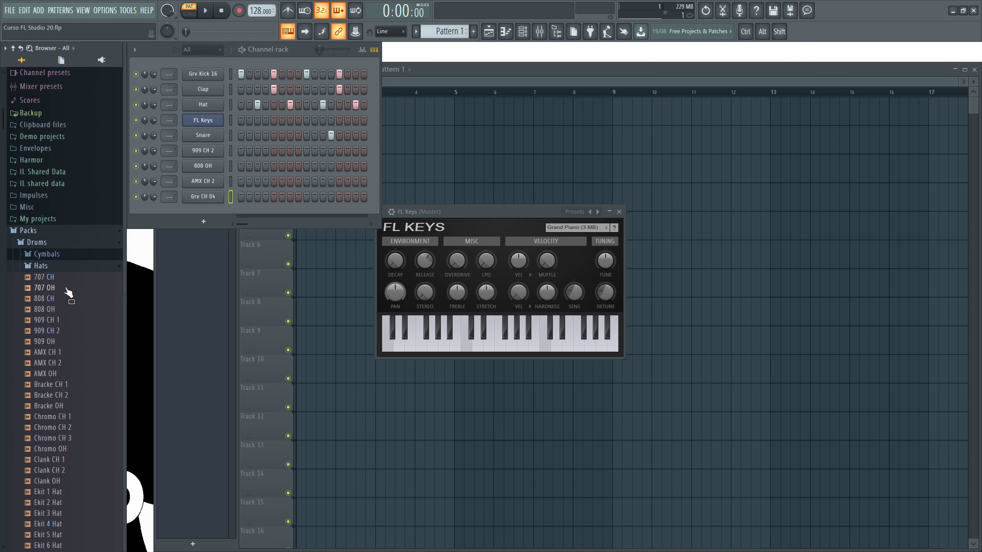
{"action": "left_click", "coordinate": [69, 265]}
{"action": "left_click", "coordinate": [60, 347]}
{"action": "left_click", "coordinate": [56, 412]}
{"action": "left_click_drag", "start_coordinate": [58, 417], "coordinate": [207, 162]}
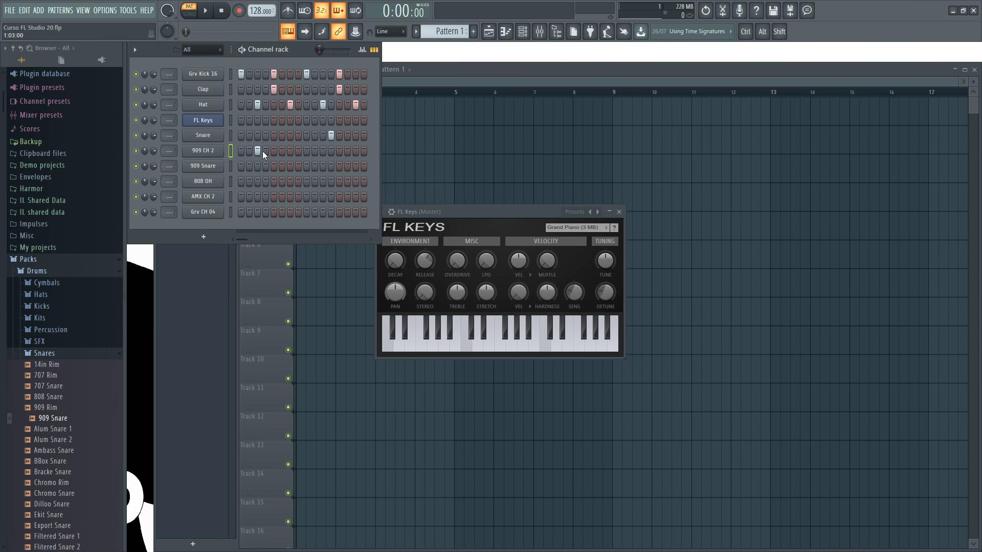
- Place notes on 909 CH 2 step 7, 909 Snare step 9, and 808 OH steps 3, 6, 11 and 14
{"action": "left_click", "coordinate": [322, 166]}
{"action": "left_click", "coordinate": [282, 182]}
{"action": "left_click", "coordinate": [348, 182]}
- Place AMX CH 2 notes on steps 4, 12 and 15, and Grv CH 04 notes on steps 2 and 10
{"action": "left_click", "coordinate": [283, 197]}
{"action": "left_click", "coordinate": [321, 197]}
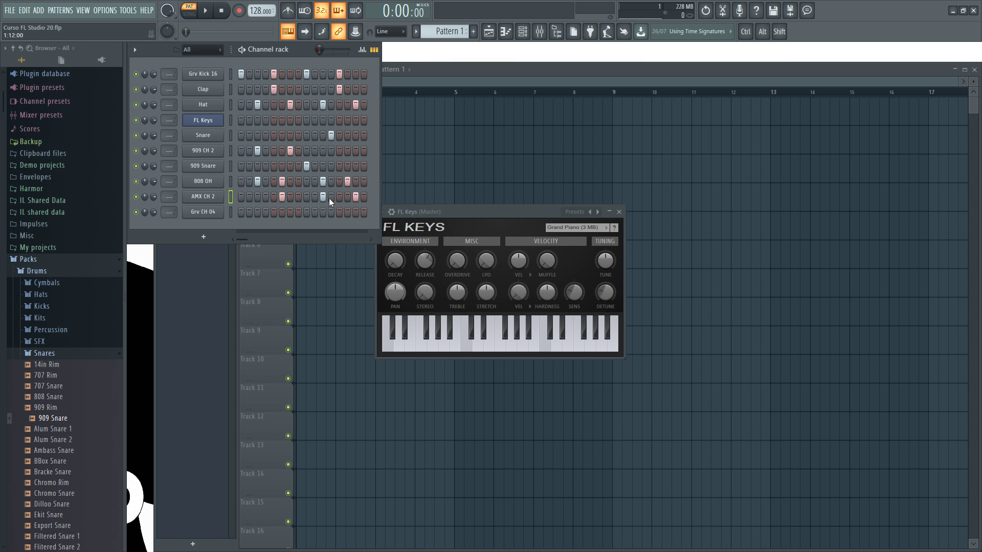
{"action": "left_click", "coordinate": [355, 197]}
{"action": "left_click", "coordinate": [315, 212]}
- Move the 909 Snare note from step 9 to step 16 while the pattern plays, and stop the playback
{"action": "key", "text": "space"}
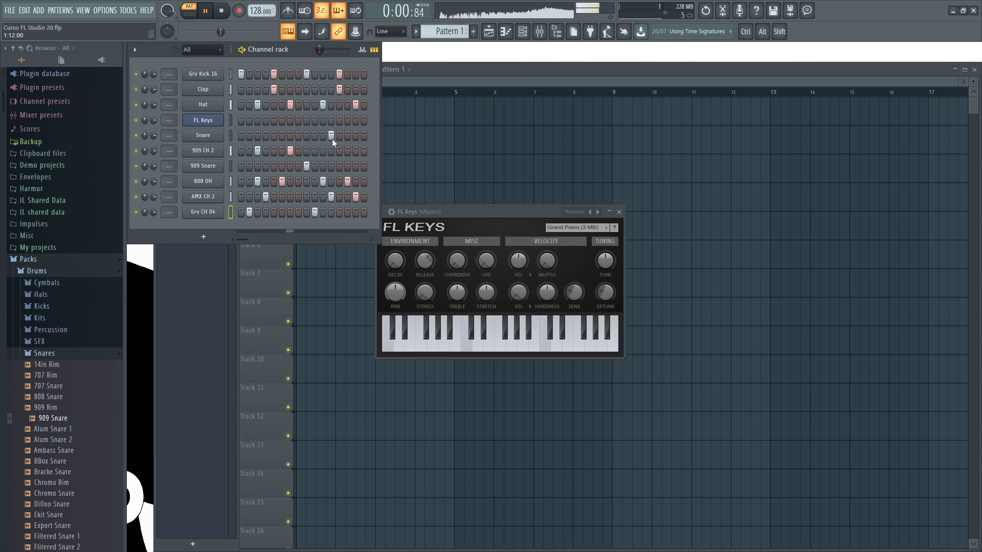
{"action": "left_click", "coordinate": [307, 166]}
{"action": "left_click", "coordinate": [364, 165]}
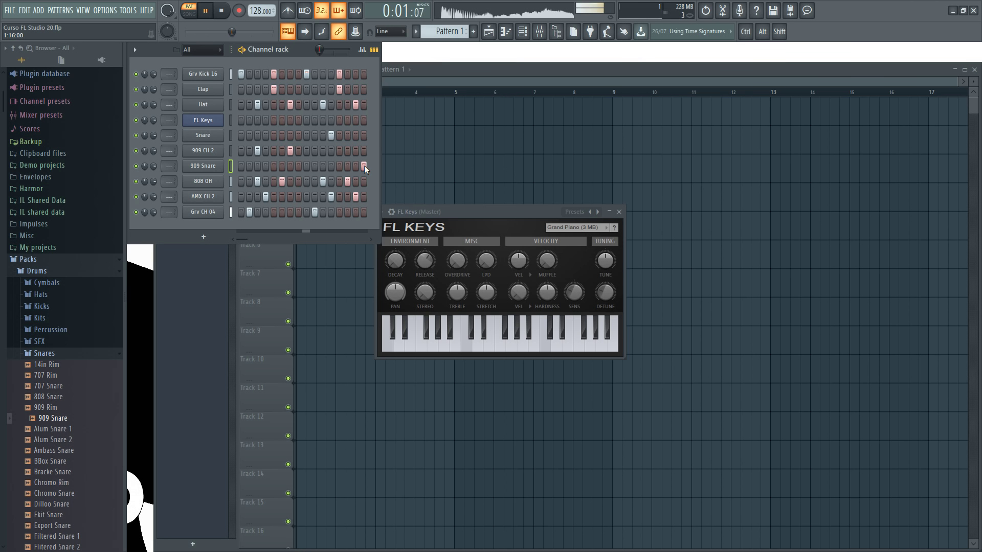
{"action": "key", "text": "space"}
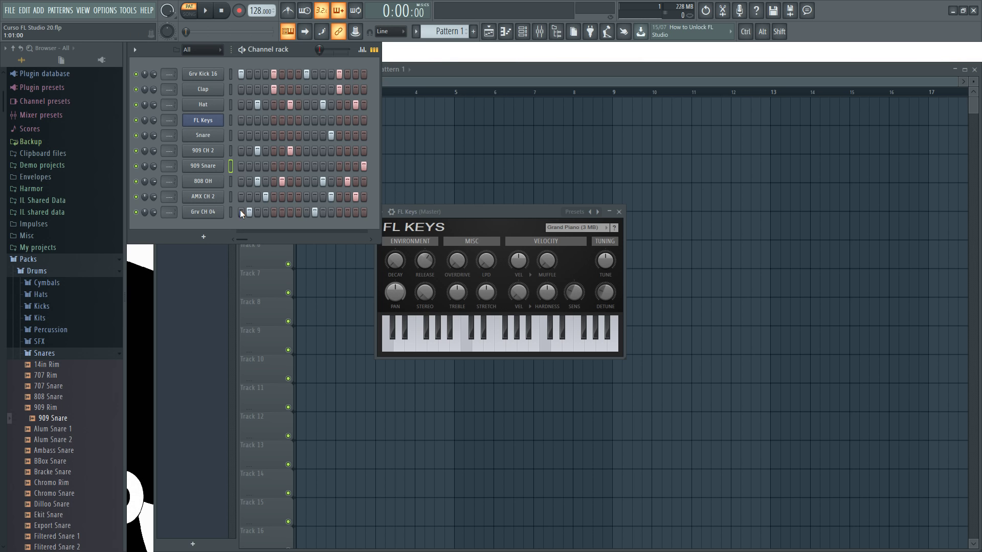
- View the sample settings of the Snare and 909 Snare channels and close them
{"action": "left_click", "coordinate": [232, 135]}
{"action": "left_click", "coordinate": [203, 135]}
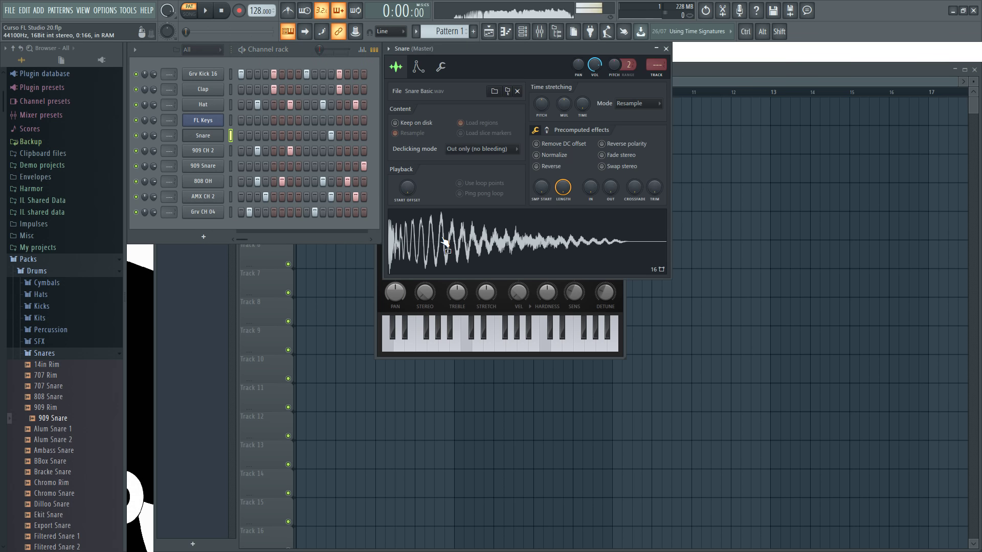
{"action": "left_click", "coordinate": [209, 166]}
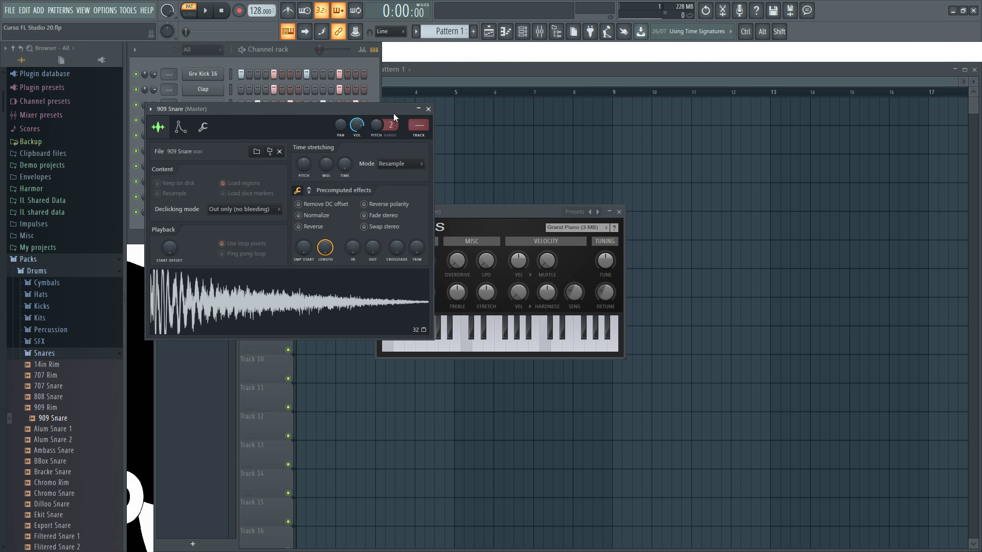
{"action": "left_click", "coordinate": [428, 110]}
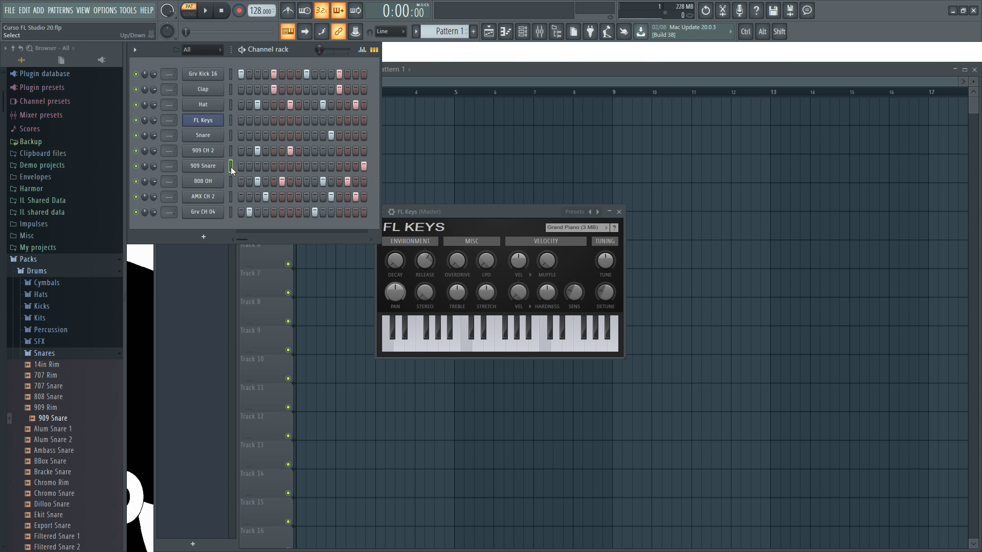
- Move the 909 Snare channel up so it sits directly below the Snare channel
{"action": "key", "text": "alt+Up"}
{"action": "key", "text": "alt+Up"}
{"action": "key", "text": "alt+Down"}
{"action": "key", "text": "alt+Down"}
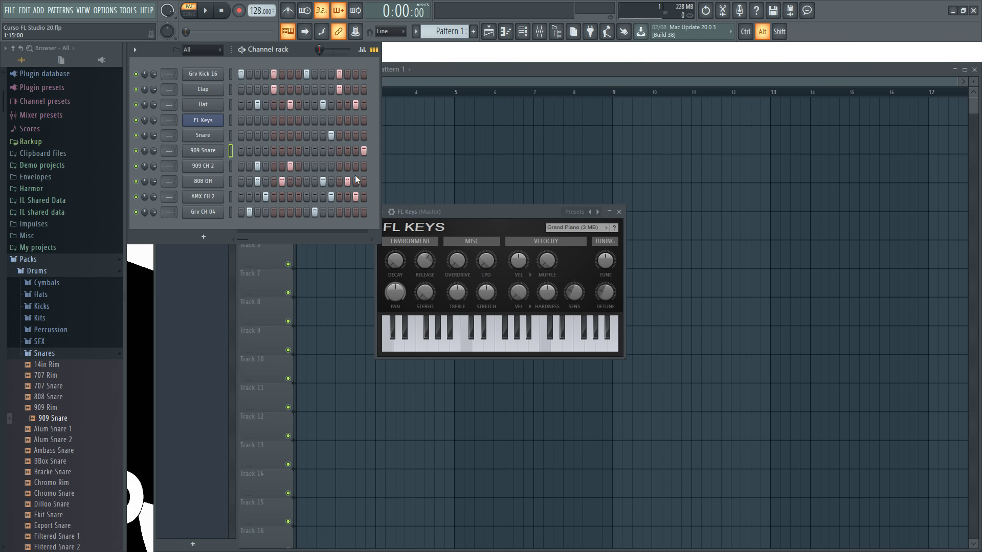
{"action": "key", "text": "alt+Up"}
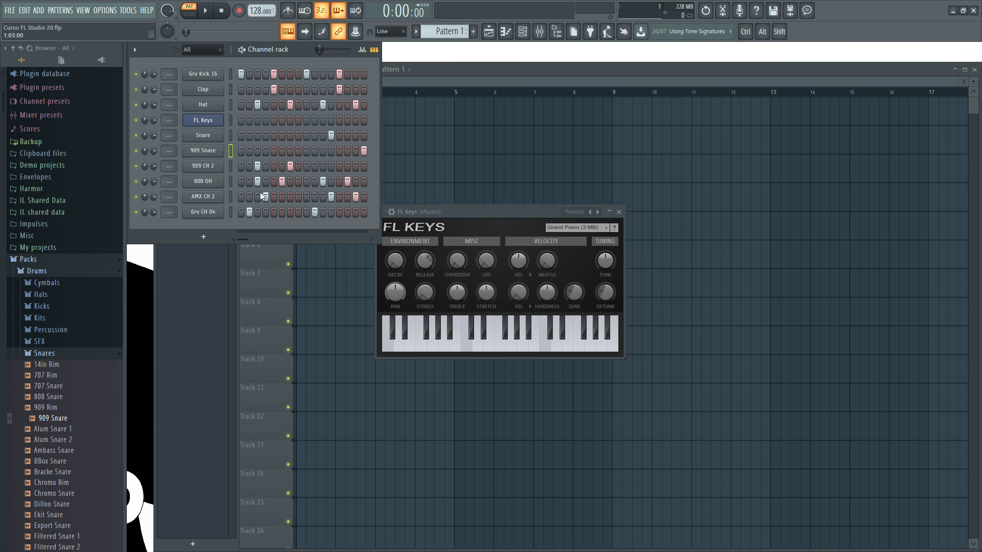
- Rename the 909 Snare channel as "Snare 2"
{"action": "right_click", "coordinate": [204, 150]}
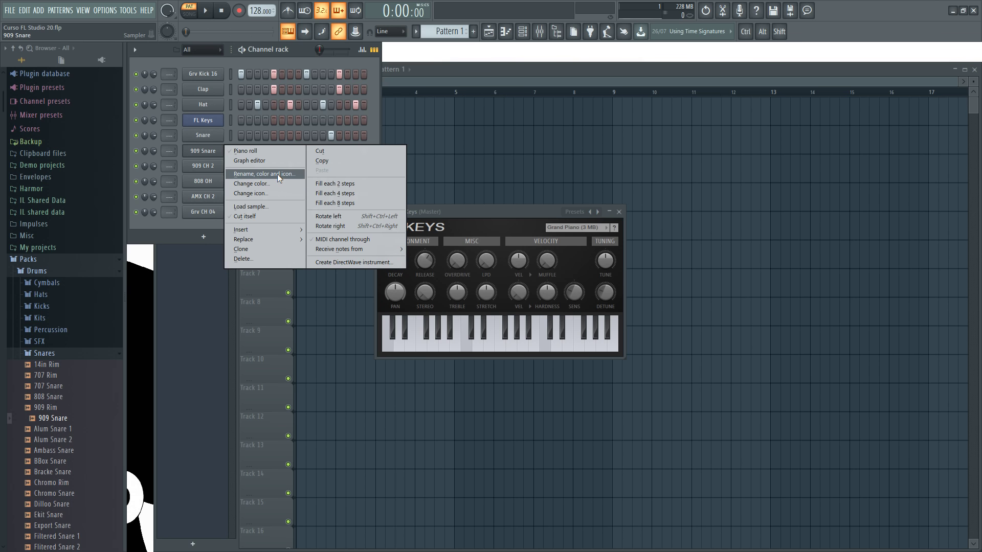
{"action": "left_click", "coordinate": [259, 173]}
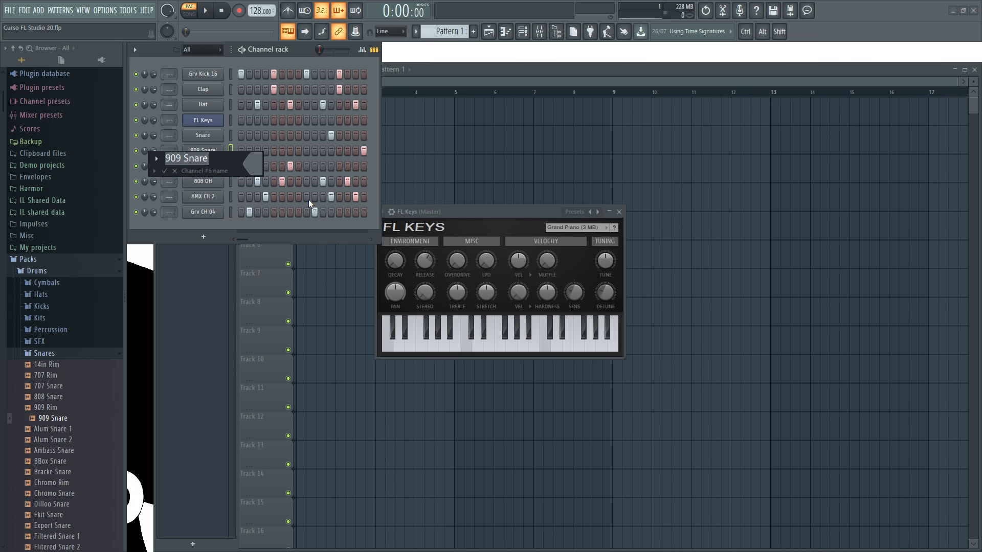
{"action": "type", "text": "S"}
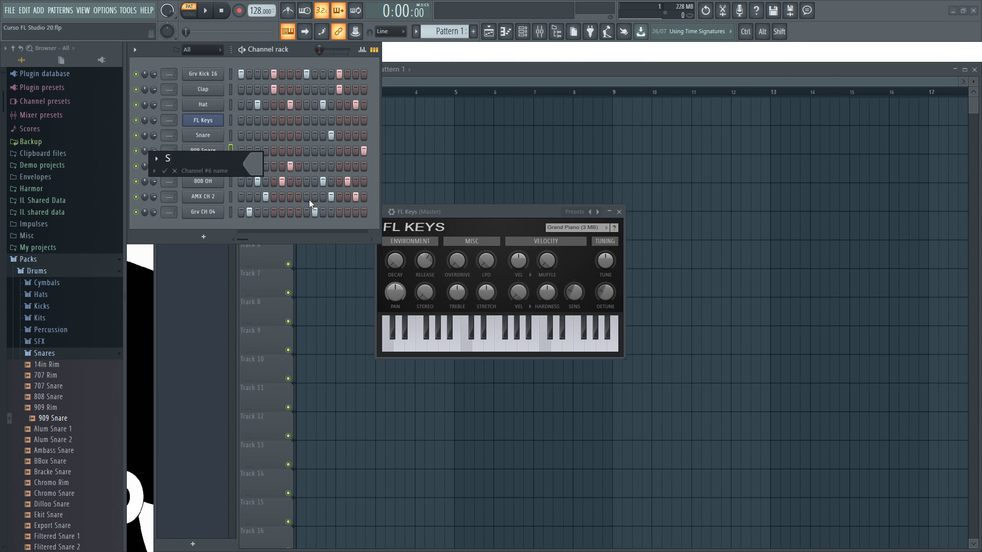
{"action": "type", "text": "nare 2"}
{"action": "key", "text": "Return"}
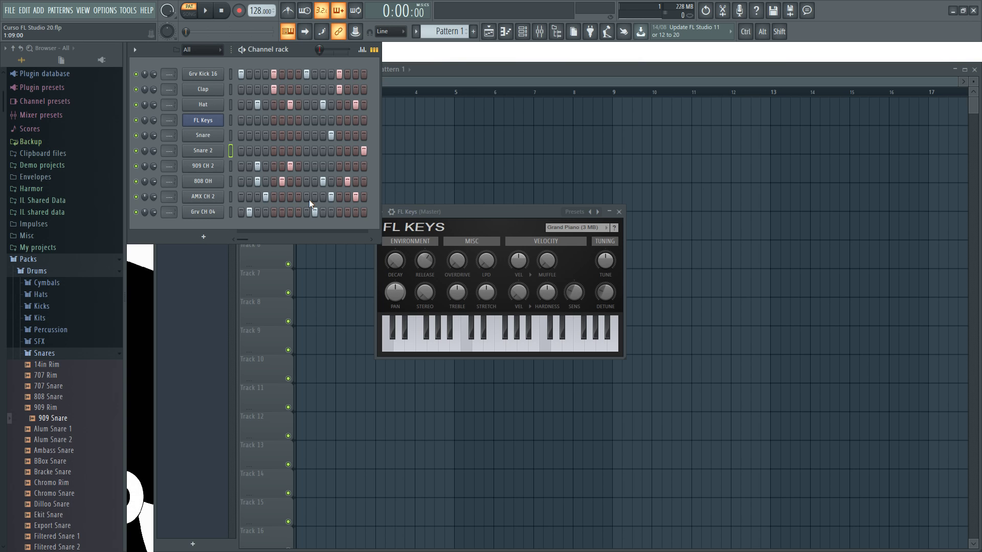
- Give the Snare 2 channel a blue-violet colour and a snare drum icon
{"action": "left_click", "coordinate": [212, 153], "text": "shift"}
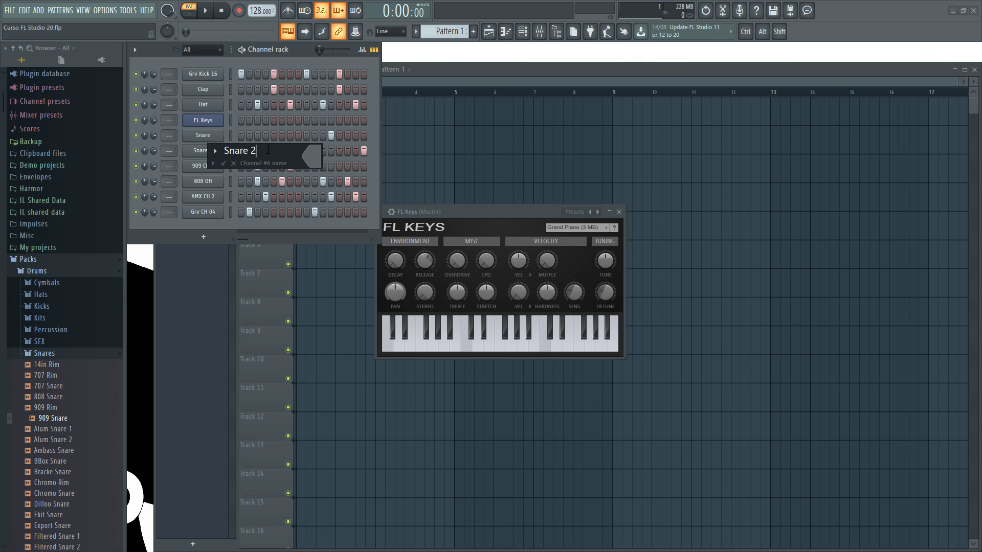
{"action": "left_click", "coordinate": [313, 155]}
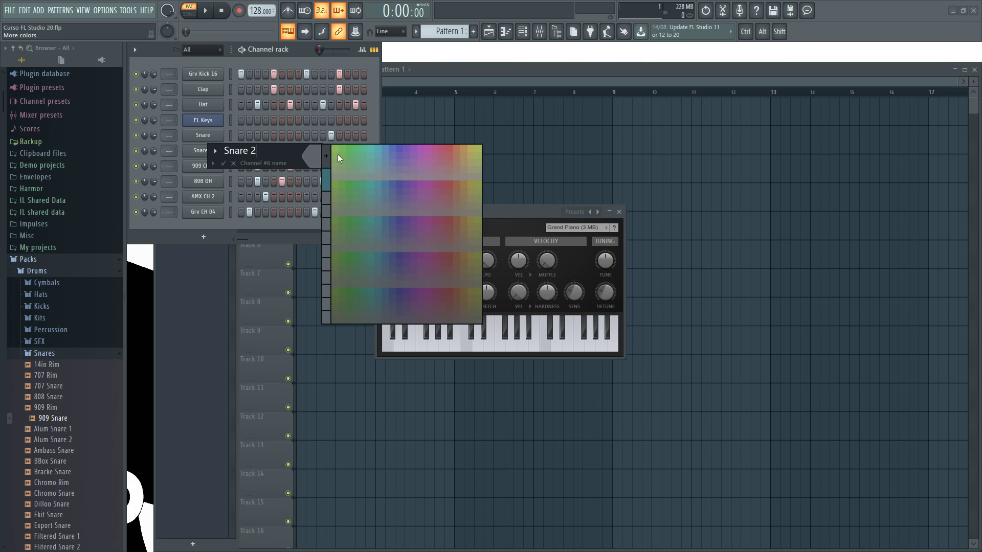
{"action": "left_click", "coordinate": [397, 150]}
{"action": "left_click", "coordinate": [221, 154]}
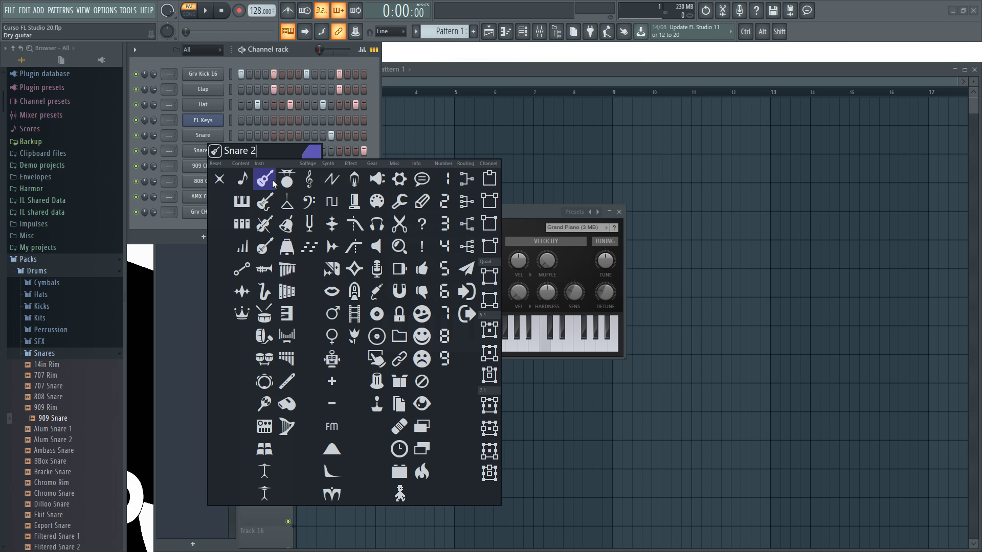
{"action": "left_click", "coordinate": [265, 316]}
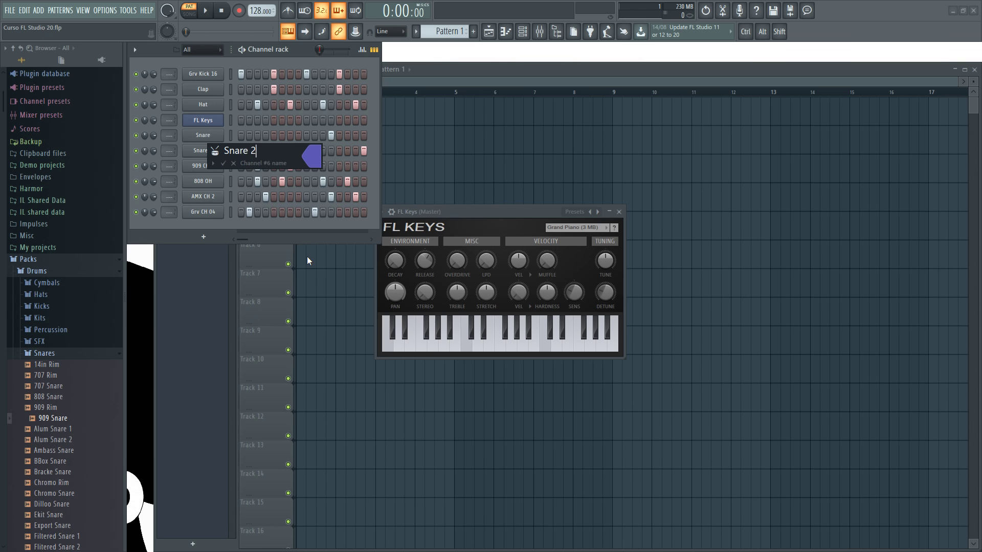
{"action": "key", "text": "Return"}
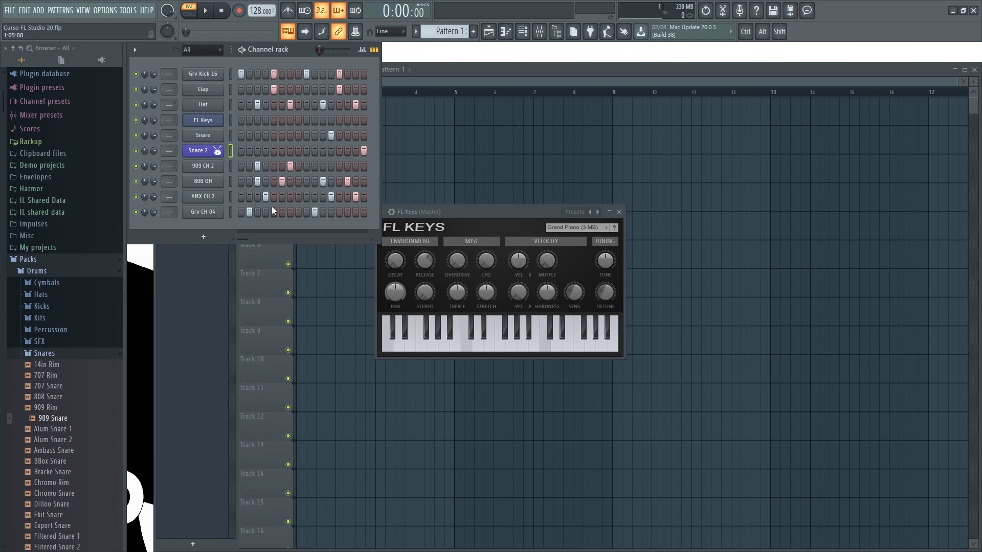
- Select the 909 CH 2, 808 OH, AMX CH 2 and Grv CH 04 channels and colour them with a green-to-magenta gradient
{"action": "left_click", "coordinate": [231, 166]}
{"action": "left_click", "coordinate": [231, 167]}
{"action": "mouse_move", "coordinate": [157, 52]}
{"action": "left_mouse_down"}
{"action": "mouse_move", "coordinate": [372, 111]}
{"action": "mouse_move", "coordinate": [143, 78]}
{"action": "mouse_move", "coordinate": [166, 62]}
{"action": "mouse_move", "coordinate": [156, 53]}
{"action": "left_mouse_up"}
{"action": "left_click", "coordinate": [135, 50]}
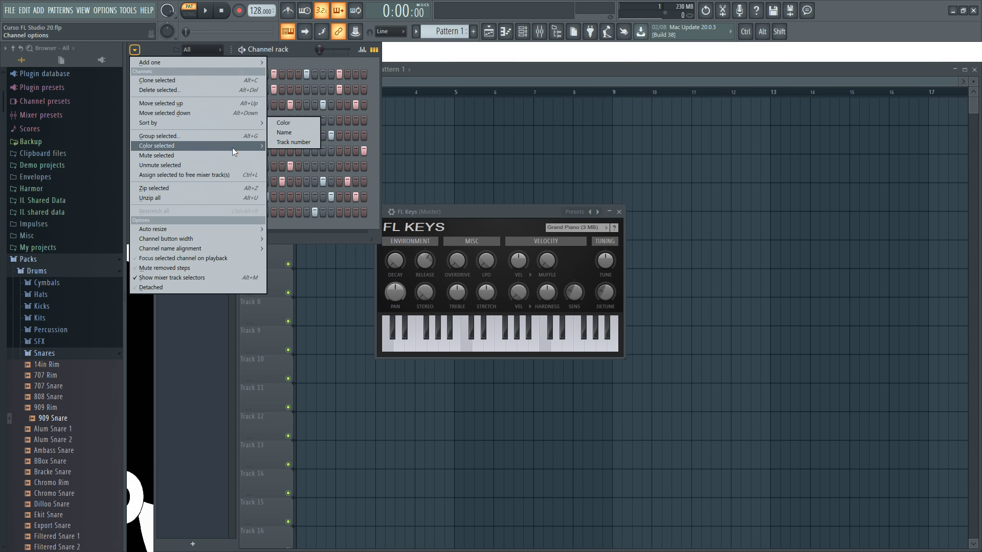
{"action": "mouse_move", "coordinate": [234, 149]}
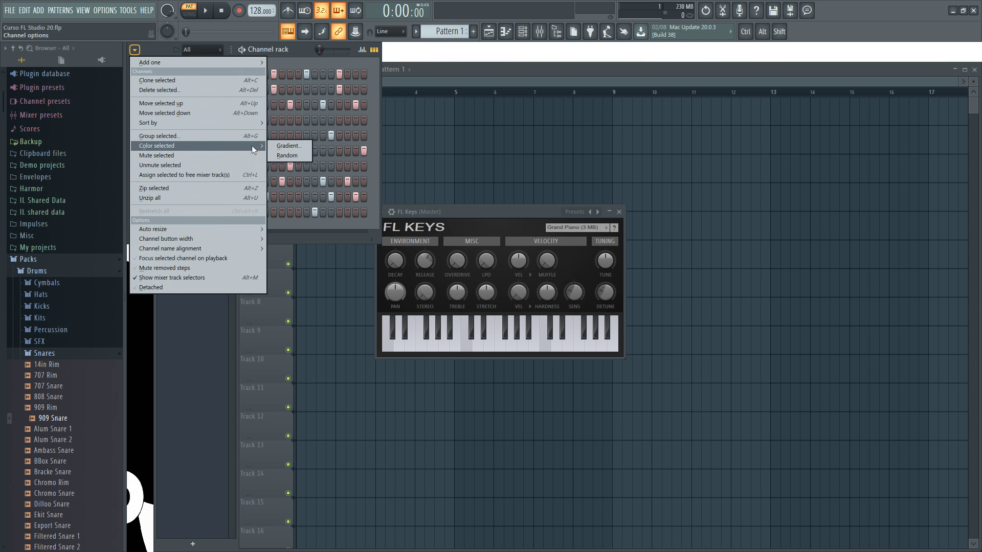
{"action": "left_click", "coordinate": [284, 146]}
{"action": "left_click", "coordinate": [328, 151]}
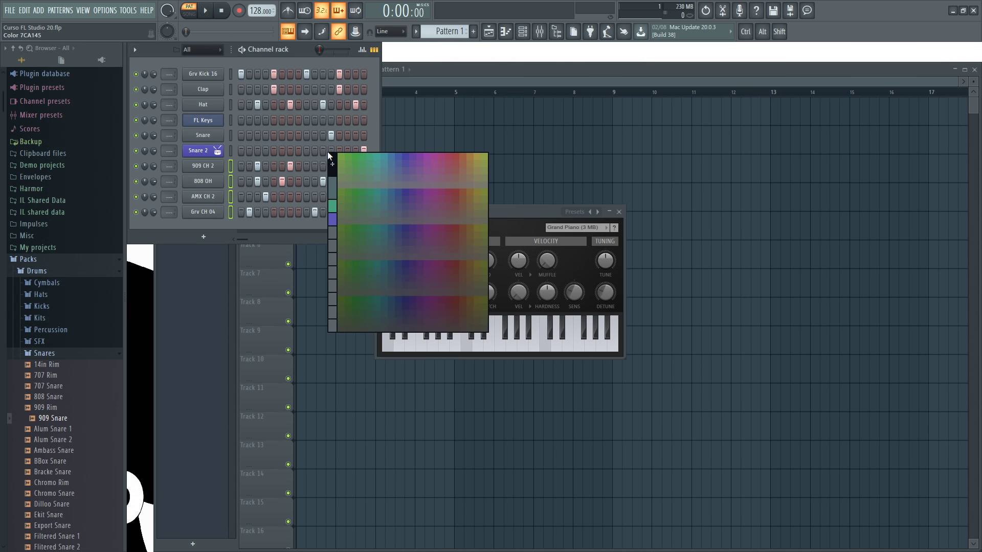
{"action": "left_click", "coordinate": [440, 156]}
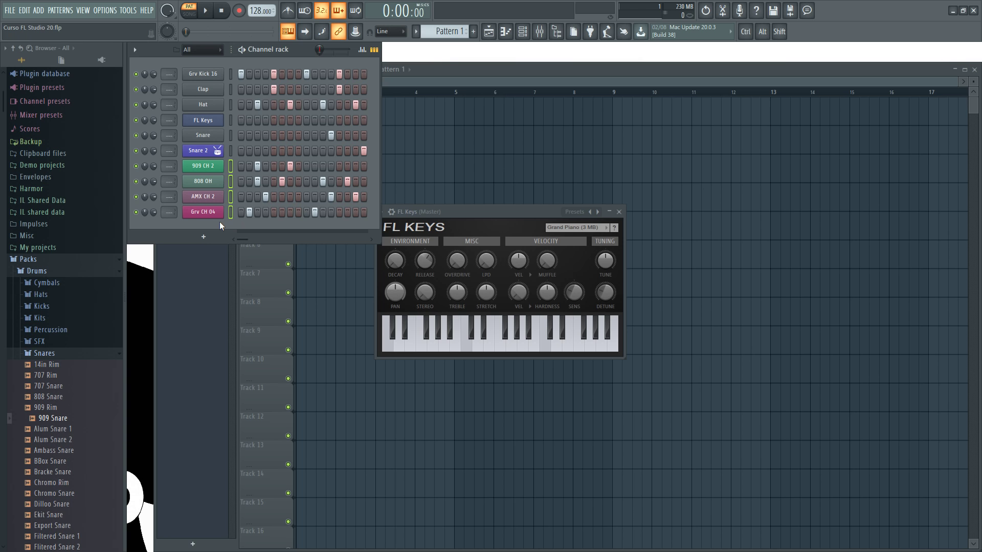
- Group the four selected cymbal channels under the filter group name "Platillos"
{"action": "left_click", "coordinate": [136, 51]}
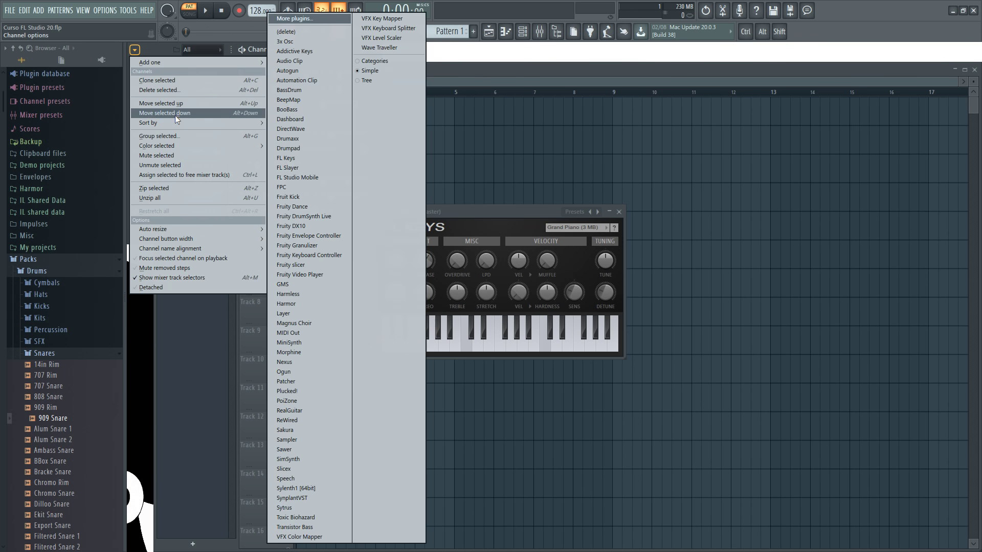
{"action": "left_click", "coordinate": [190, 137]}
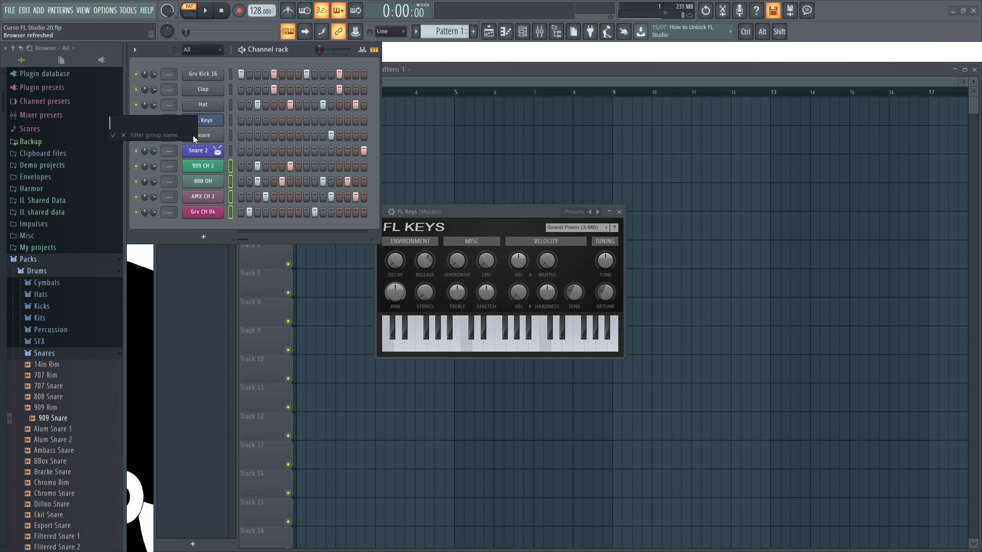
{"action": "type", "text": "Platillos"}
{"action": "key", "text": "Return"}
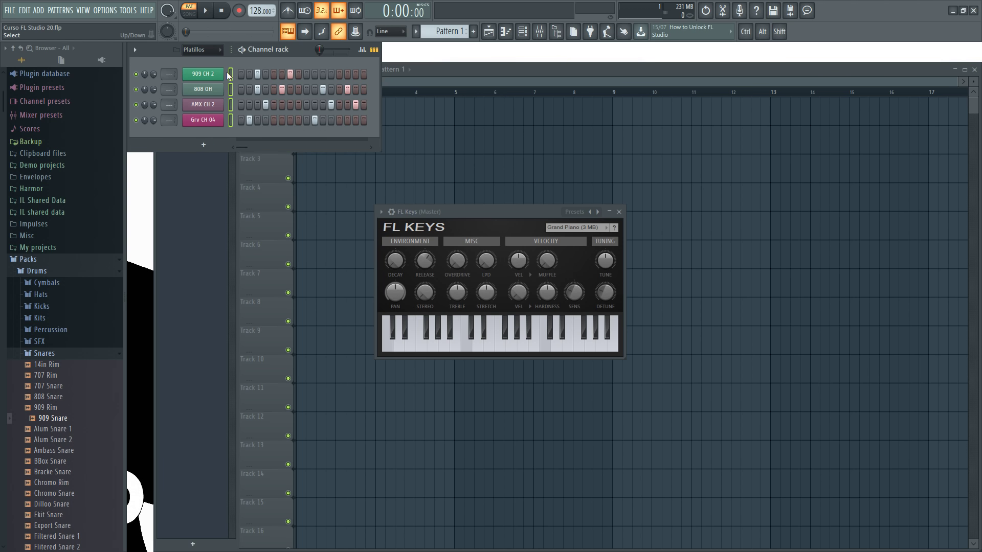
- Switch the channel rack filter to All, view the Unsorted group, and show all channels again
{"action": "left_click", "coordinate": [209, 51]}
{"action": "left_click", "coordinate": [204, 60]}
{"action": "left_click", "coordinate": [205, 49]}
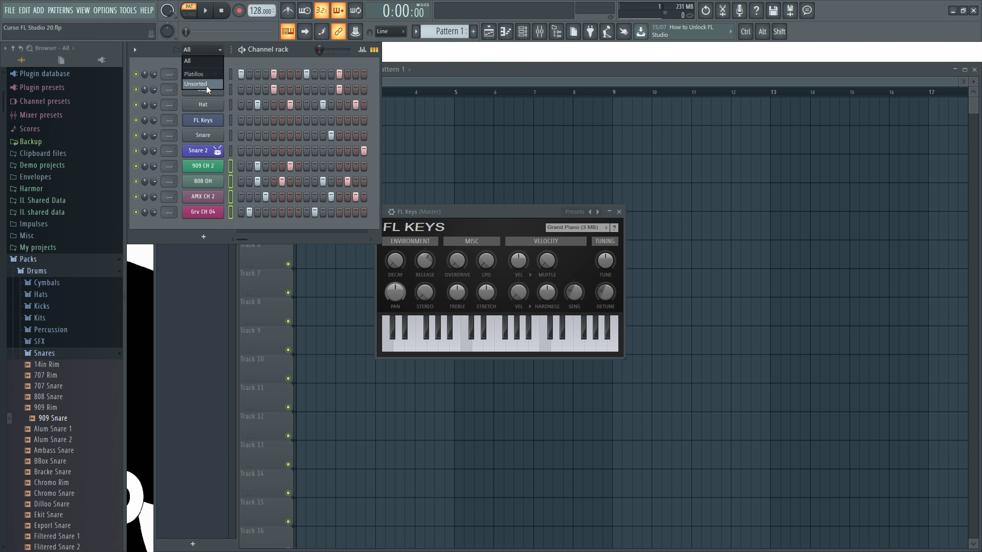
{"action": "left_click", "coordinate": [206, 85]}
{"action": "left_click", "coordinate": [210, 48]}
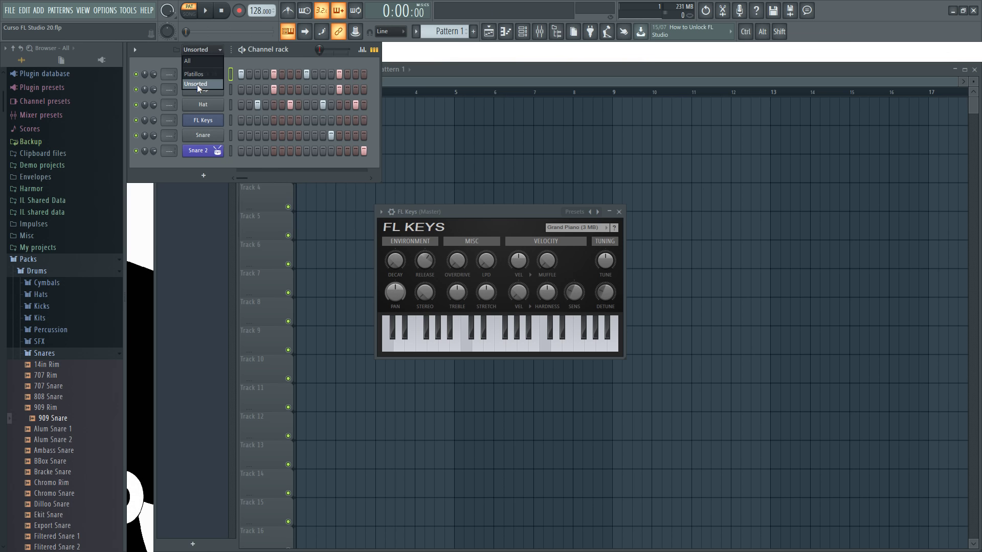
{"action": "left_click", "coordinate": [203, 62]}
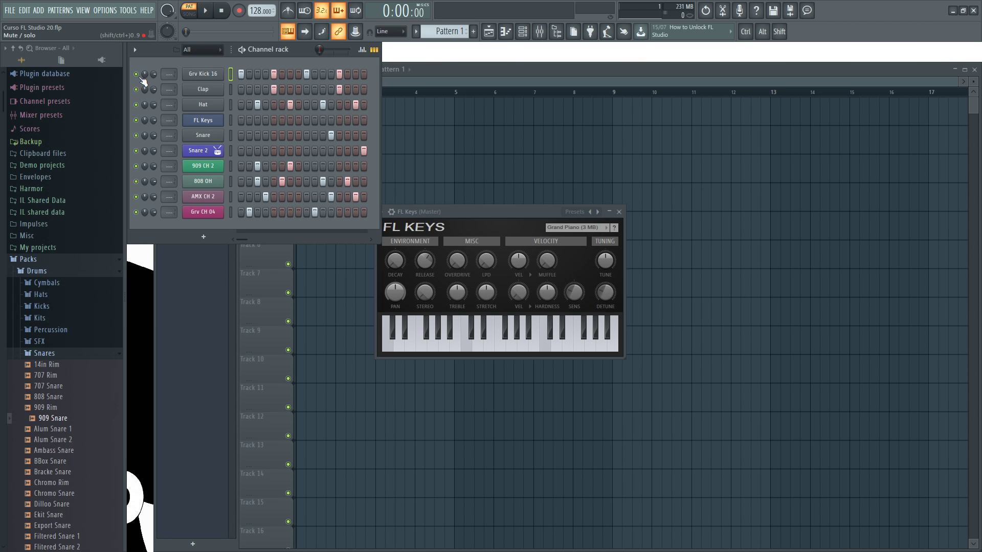
- Solo the Grv Kick 16 channel, play the pattern to hear it alone, and stop the playback
{"action": "key", "text": "ctrl"}
{"action": "left_click", "coordinate": [206, 11]}
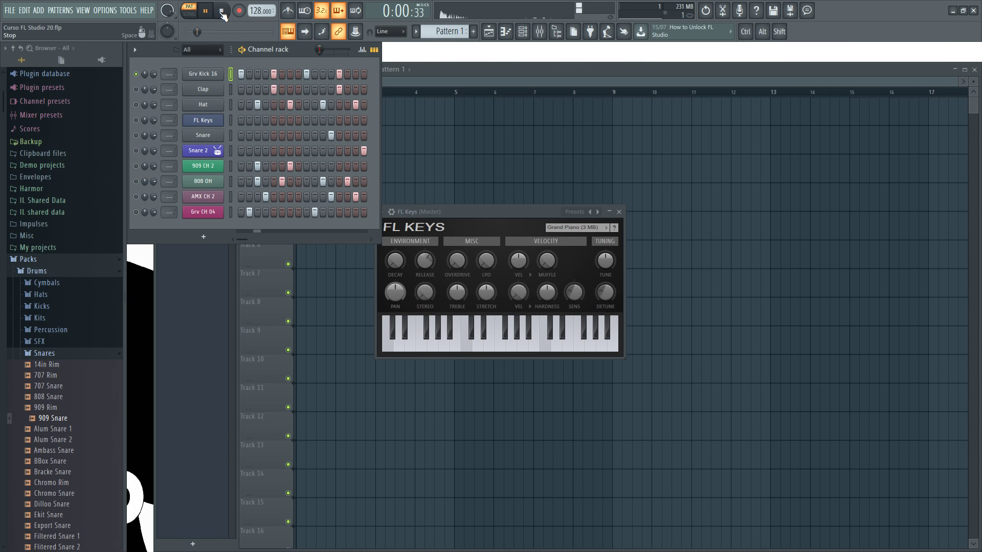
{"action": "left_click", "coordinate": [222, 12]}
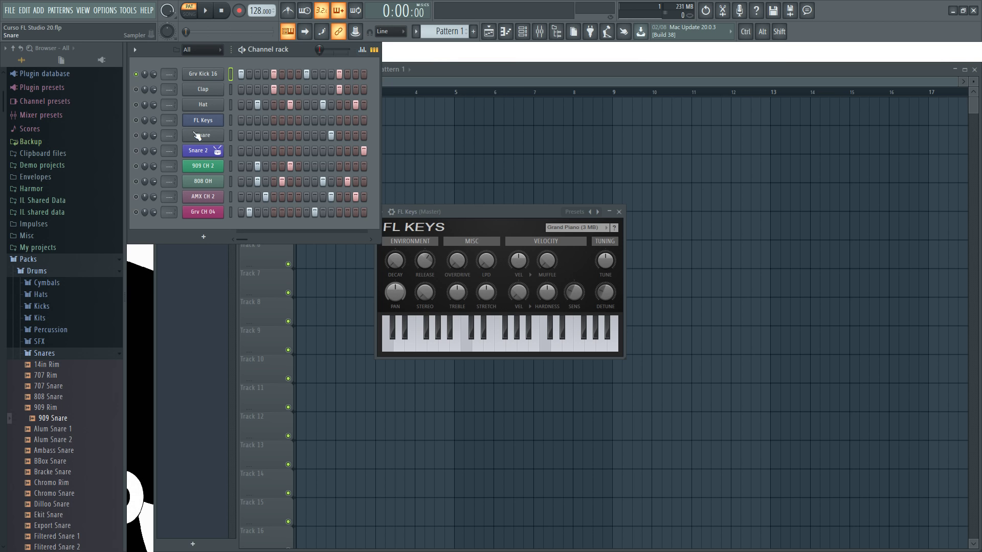
- Open the graph editor for Grv Kick 16 and look through its note pitch, velocity, release, fine pitch and panning parameters
{"action": "left_click", "coordinate": [363, 49]}
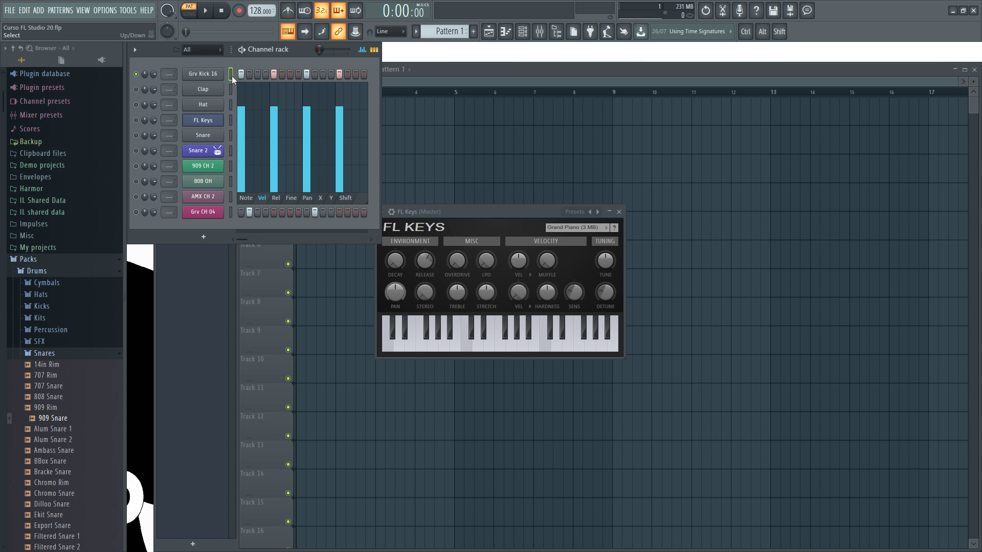
{"action": "left_click", "coordinate": [247, 199]}
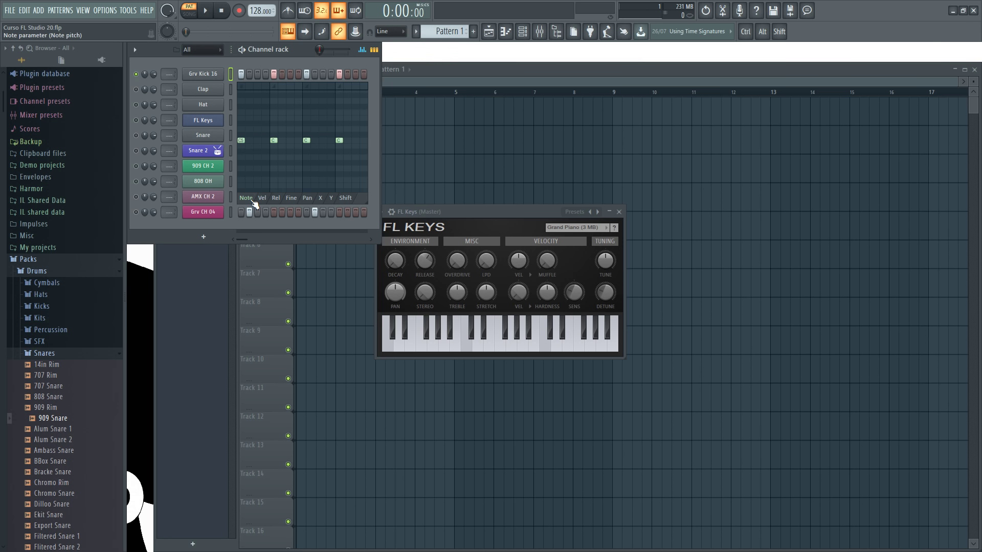
{"action": "left_click", "coordinate": [262, 199]}
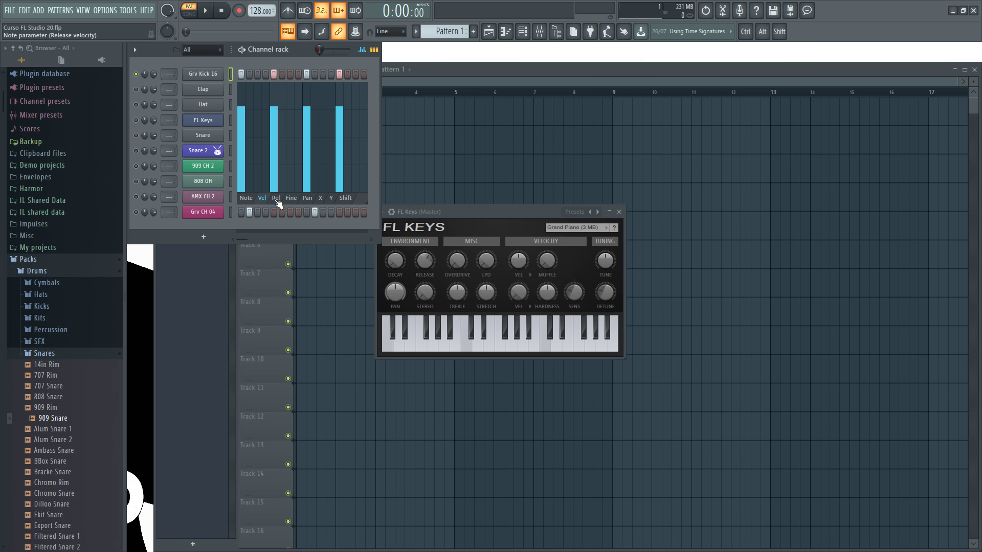
{"action": "left_click", "coordinate": [277, 200]}
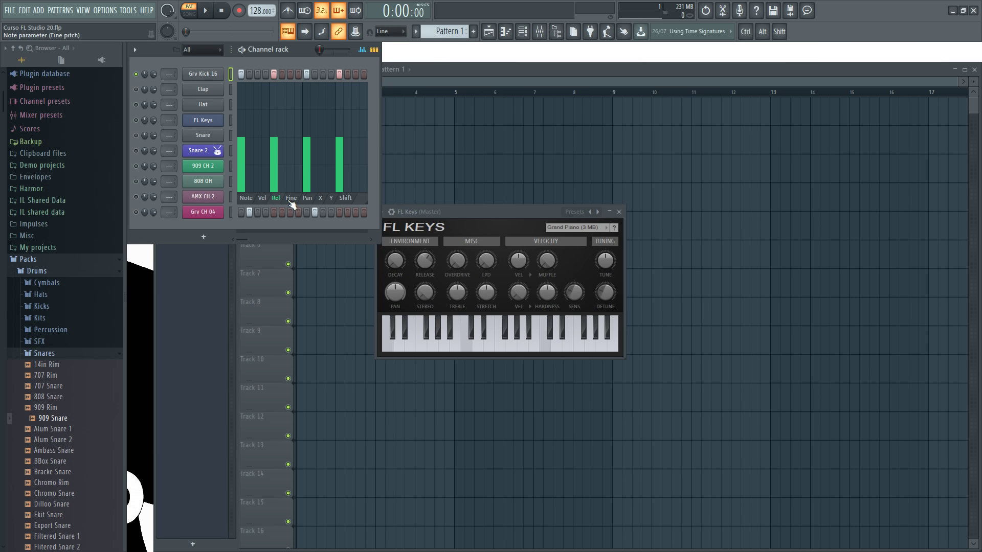
{"action": "left_click", "coordinate": [291, 199]}
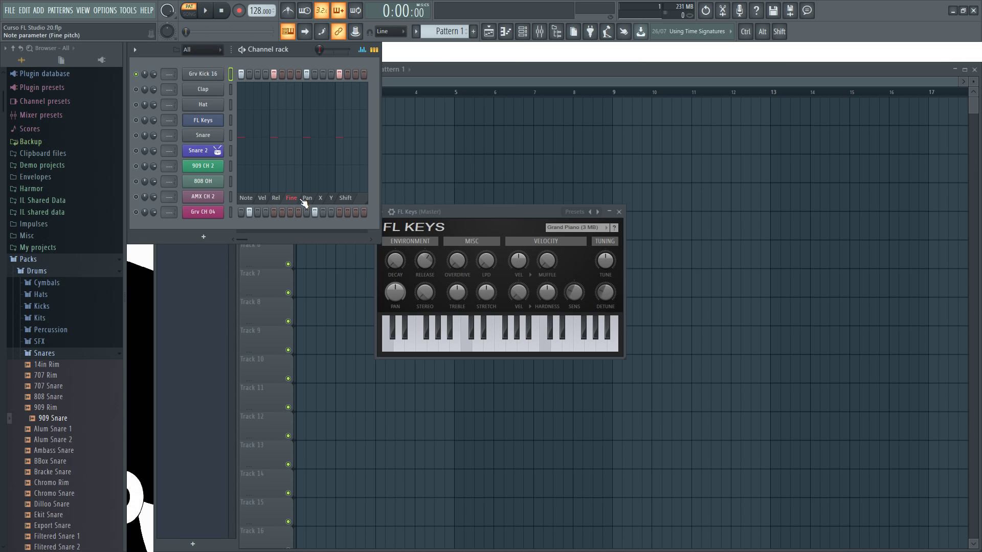
{"action": "left_click", "coordinate": [321, 200]}
{"action": "left_click", "coordinate": [307, 199]}
{"action": "left_click", "coordinate": [274, 200]}
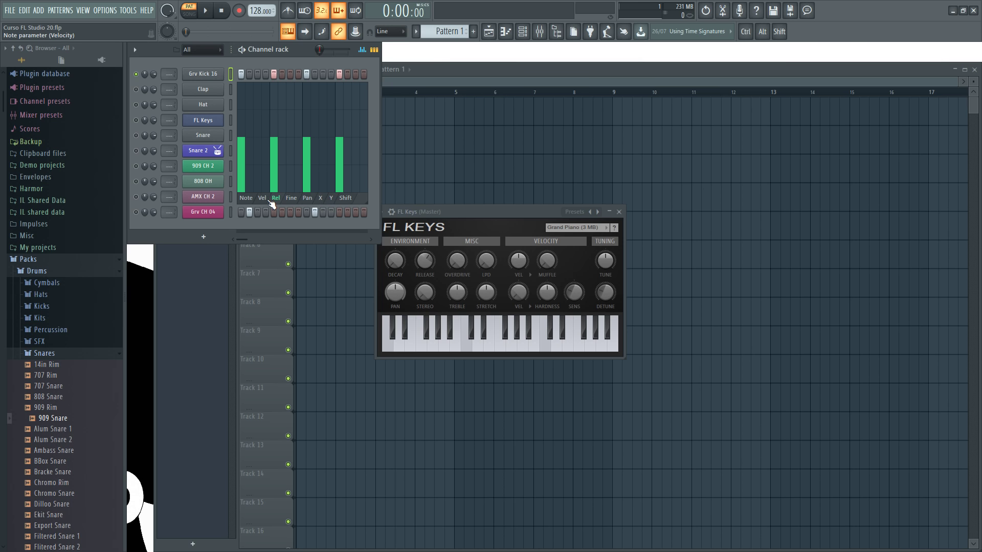
- Lower the Grv Kick 16 velocities on steps 5, 9 and 13 in a descending ramp, and play the pattern briefly to hear it
{"action": "left_click", "coordinate": [265, 199]}
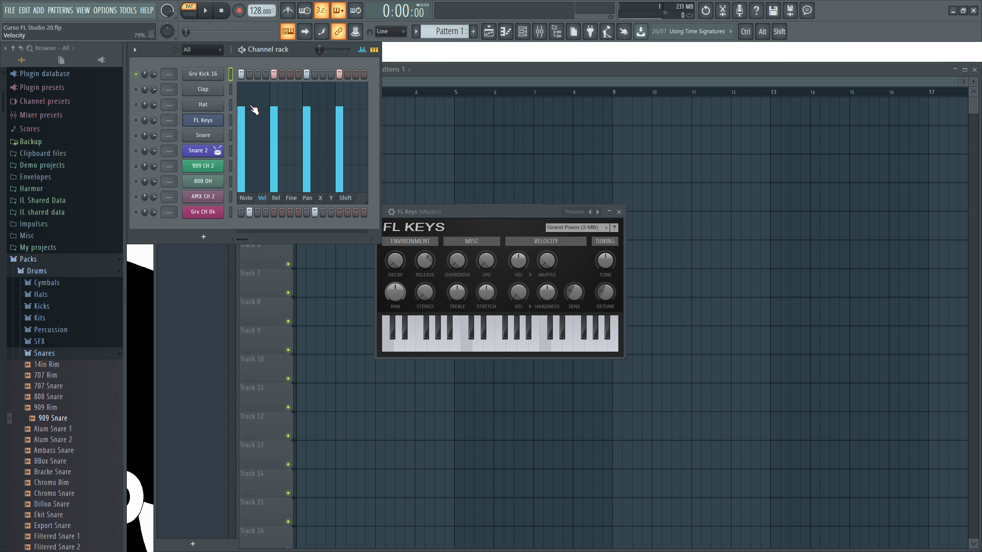
{"action": "mouse_move", "coordinate": [244, 113]}
{"action": "left_mouse_down"}
{"action": "mouse_move", "coordinate": [244, 134]}
{"action": "mouse_move", "coordinate": [245, 97]}
{"action": "mouse_move", "coordinate": [244, 156]}
{"action": "mouse_move", "coordinate": [244, 102]}
{"action": "mouse_move", "coordinate": [341, 143]}
{"action": "left_mouse_up"}
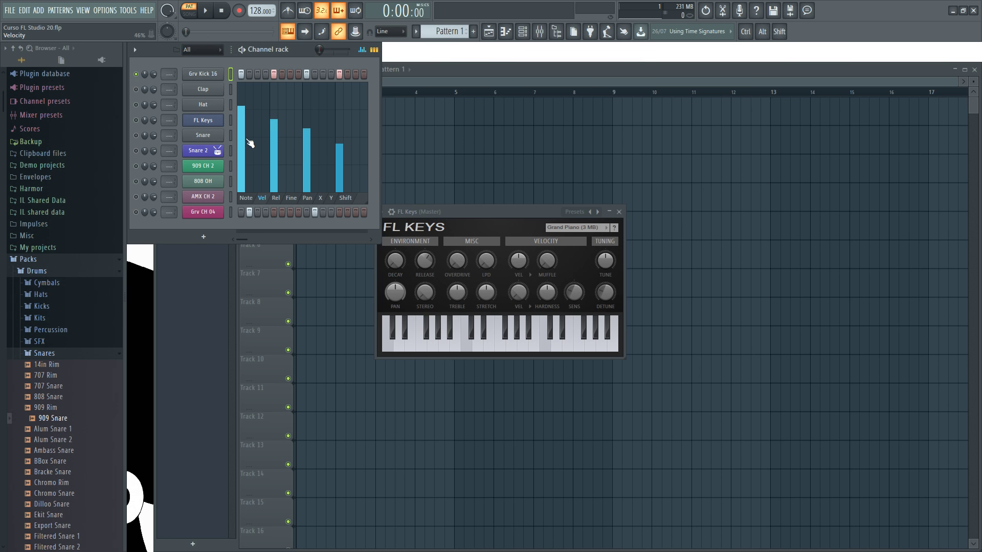
{"action": "left_click", "coordinate": [205, 11]}
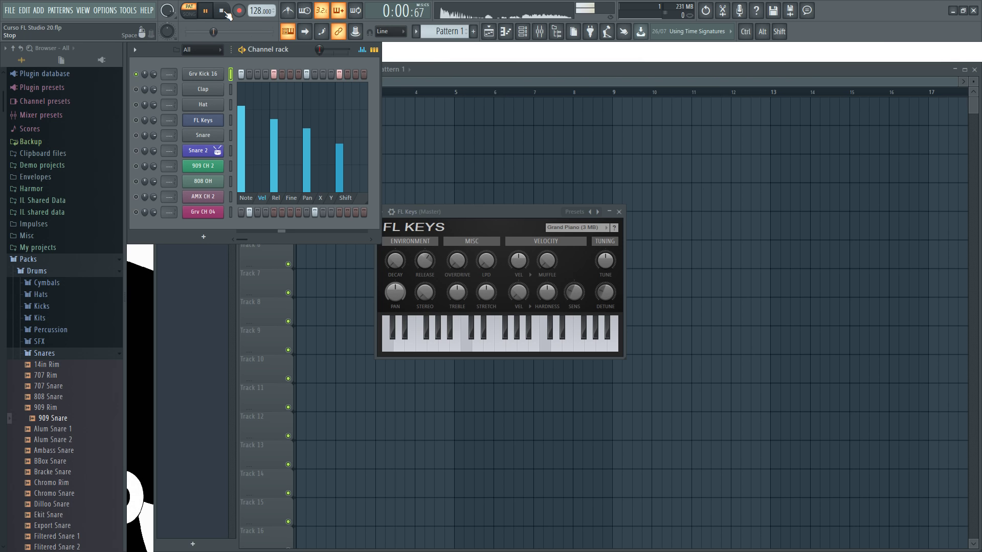
{"action": "left_click", "coordinate": [226, 11]}
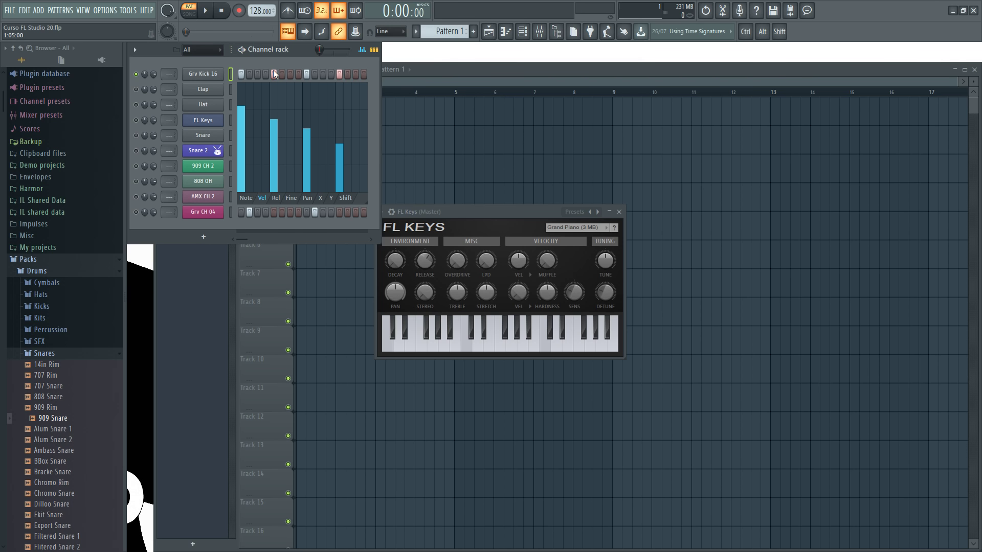
- Add a lower-velocity Grv Kick 16 note on step 15 and raise the step 13 velocity while auditioning the pattern, stopping playback at the end
{"action": "left_click", "coordinate": [357, 72]}
{"action": "left_click", "coordinate": [356, 144]}
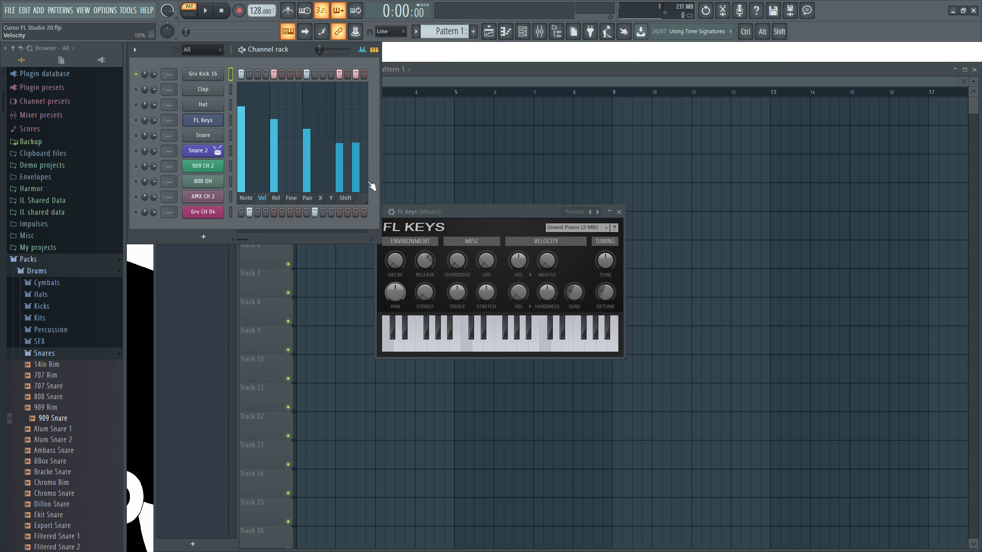
{"action": "key", "text": "space"}
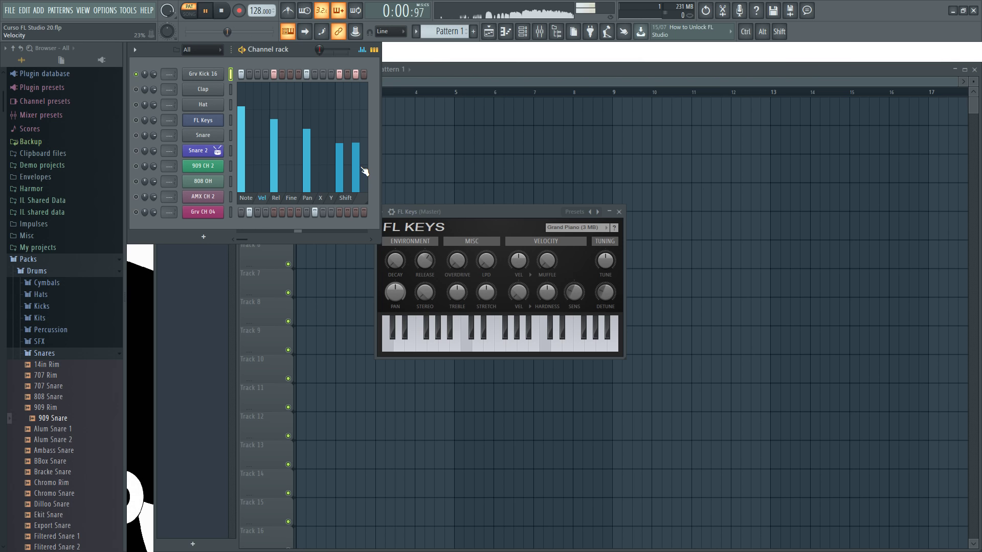
{"action": "left_click", "coordinate": [357, 159]}
{"action": "left_click", "coordinate": [340, 125]}
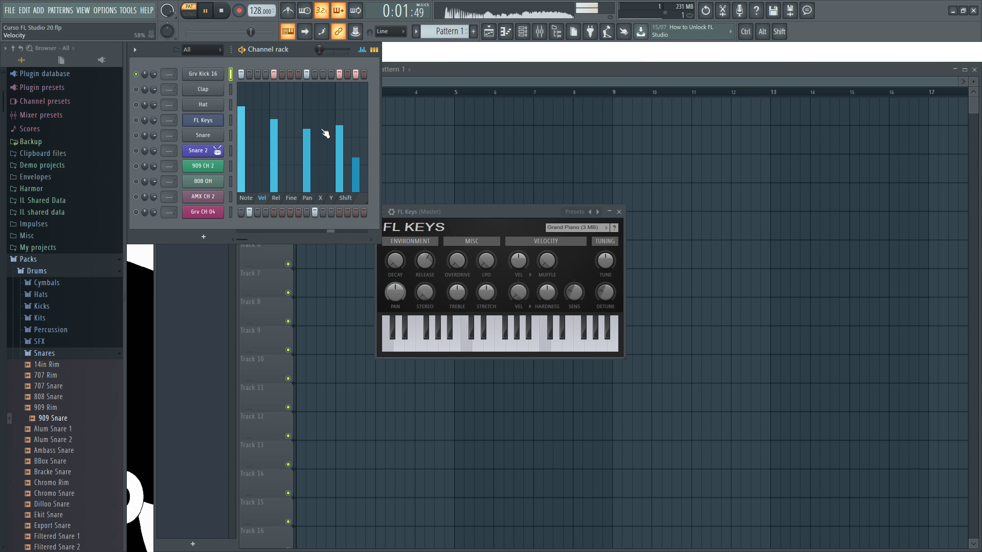
{"action": "key", "text": "space"}
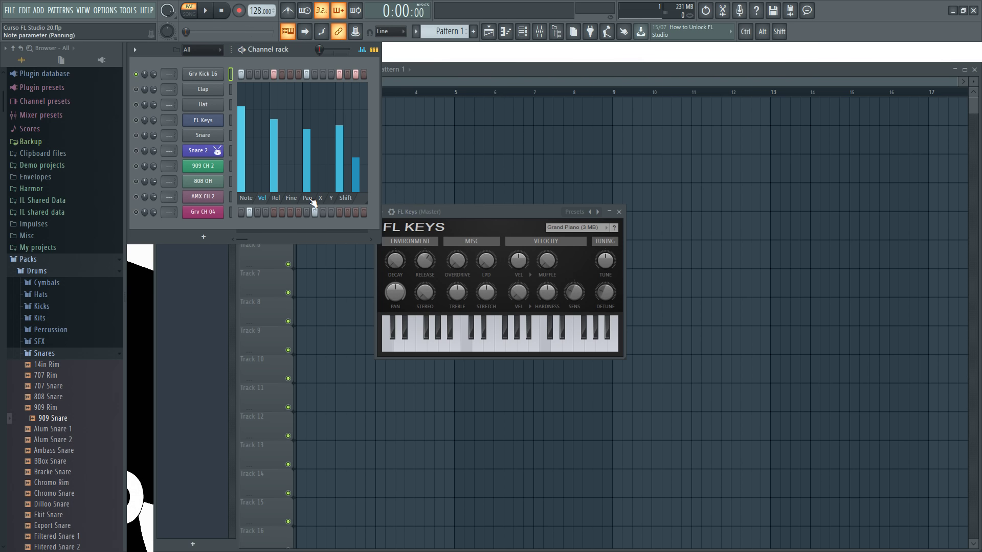
- Try different panning on the Grv Kick 16 notes at steps 1 and 5 in the graph editor while auditioning the pattern
{"action": "left_click", "coordinate": [311, 200]}
{"action": "left_click", "coordinate": [241, 105]}
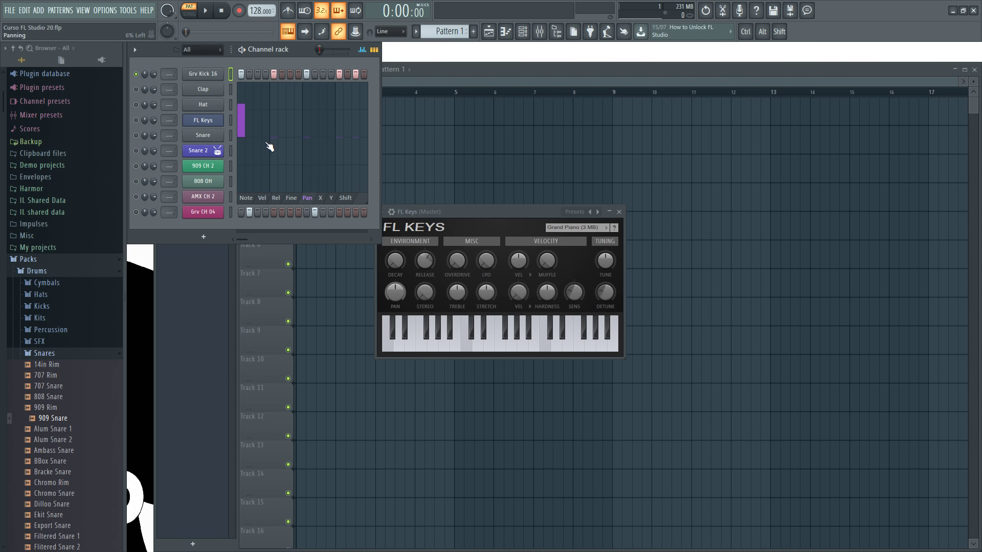
{"action": "left_click", "coordinate": [274, 165]}
{"action": "key", "text": "space"}
{"action": "left_click", "coordinate": [279, 142]}
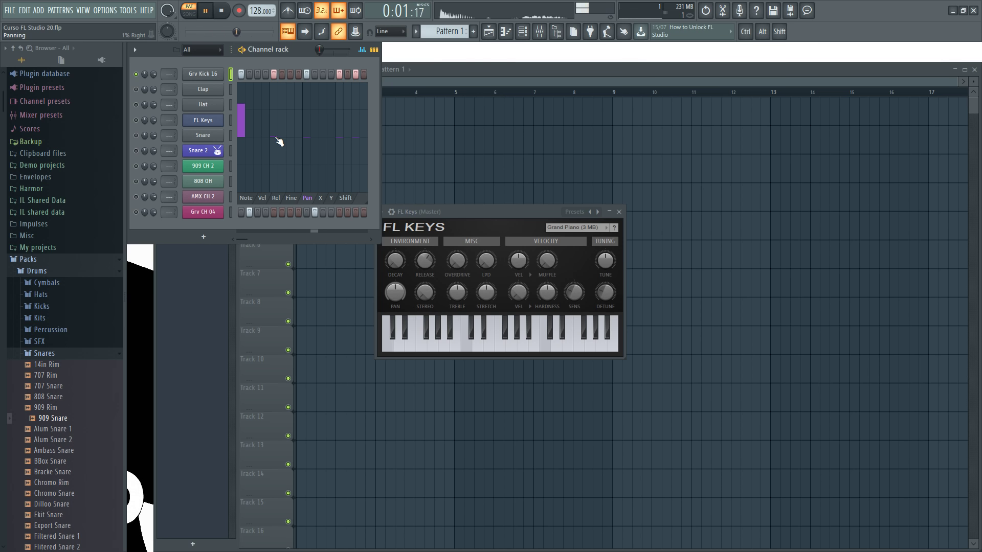
{"action": "key", "text": "space"}
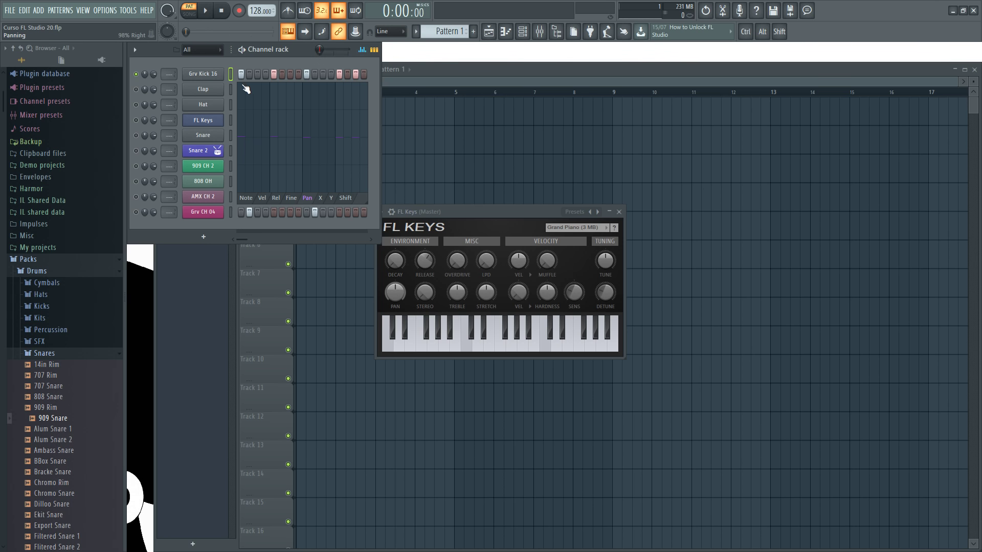
- Add FL Keys notes on steps 3, 7, 11 and 15, unmute the channel, and play the pattern with their velocities shown
{"action": "left_click", "coordinate": [231, 120]}
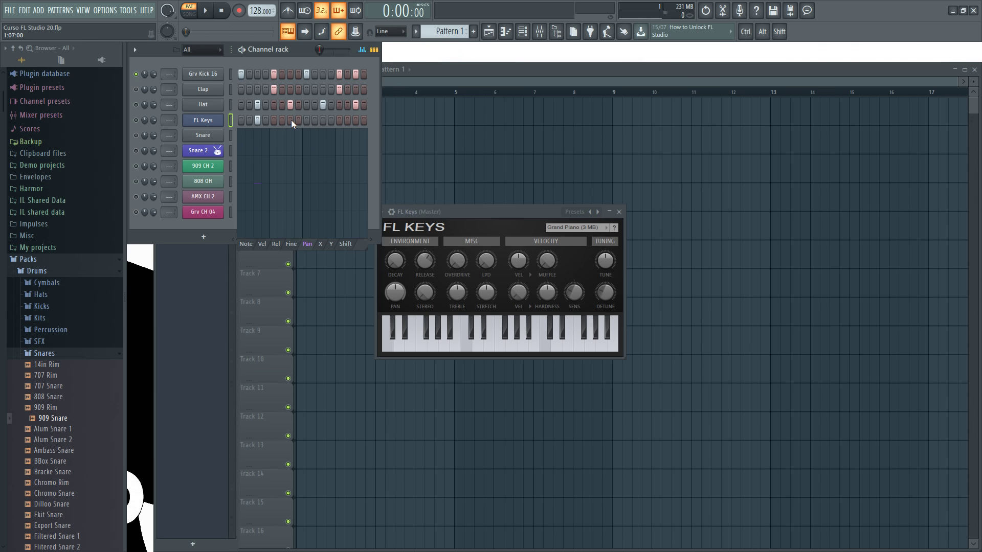
{"action": "left_click", "coordinate": [323, 120]}
{"action": "left_click", "coordinate": [355, 120]}
{"action": "left_click", "coordinate": [262, 244]}
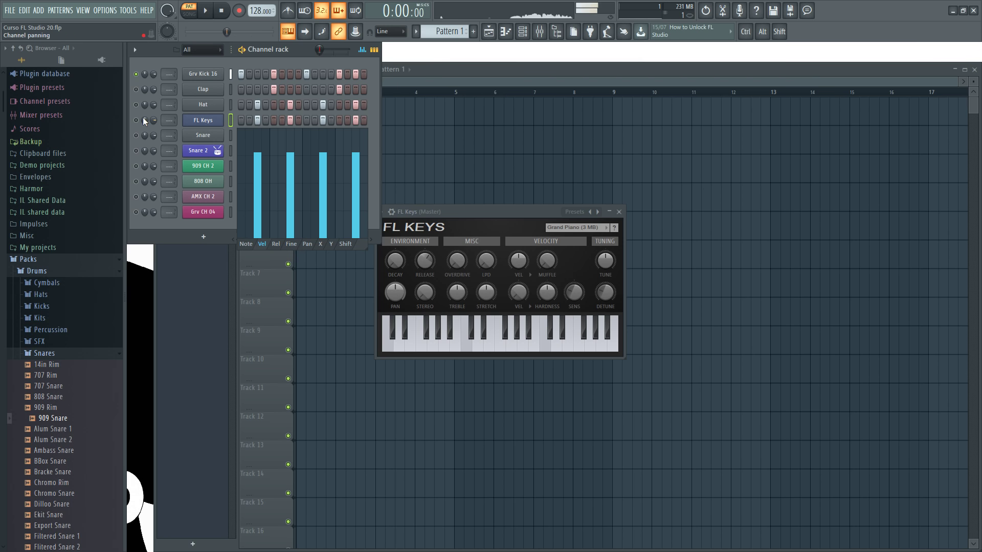
{"action": "key", "text": "space"}
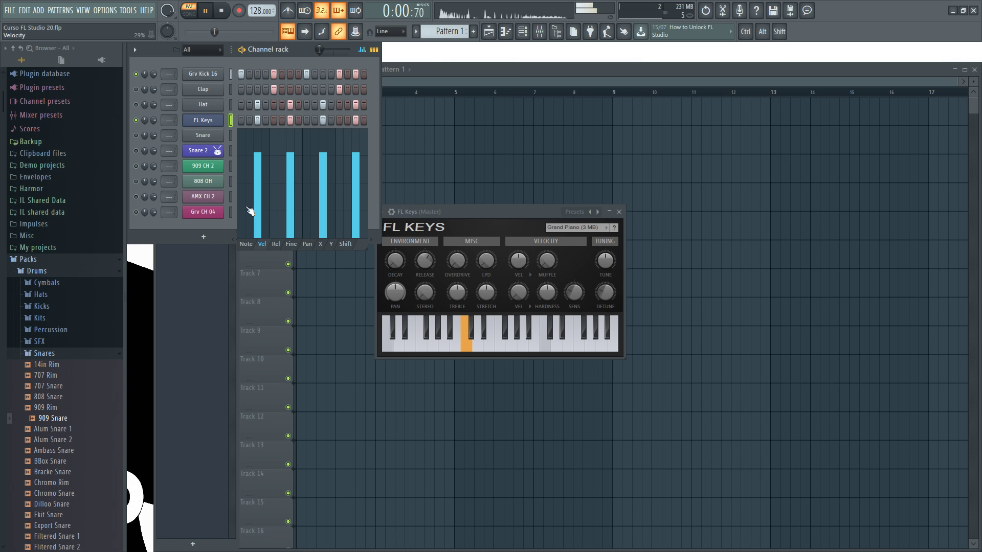
- Lower the FL Keys note pitches on steps 3 and 7 to A in the graph editor, and audition the pattern
{"action": "left_click", "coordinate": [247, 244]}
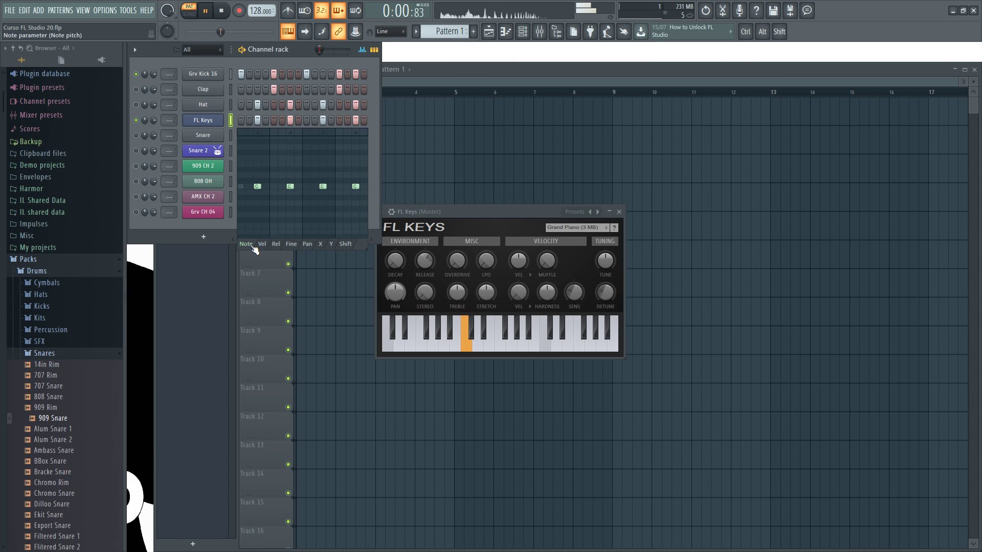
{"action": "key", "text": "space"}
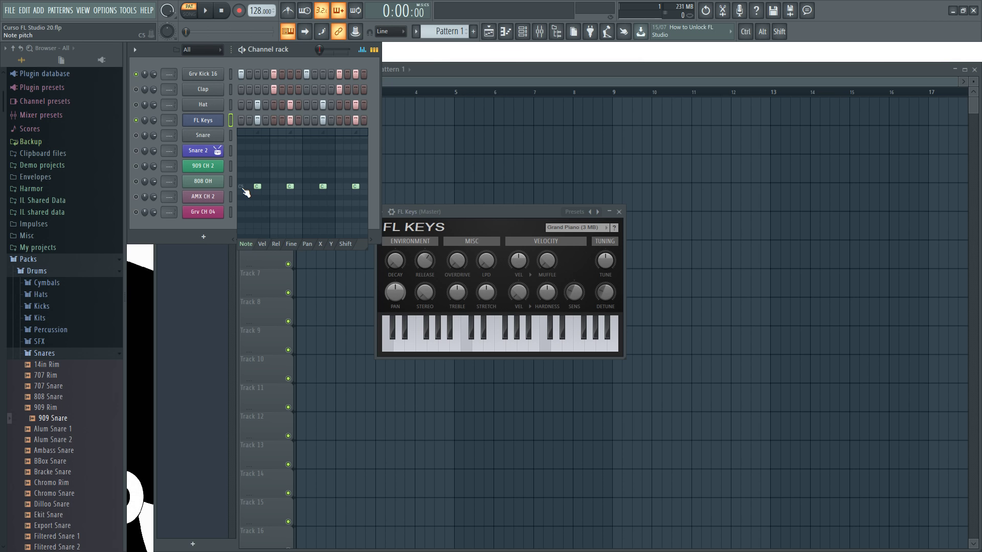
{"action": "left_click_drag", "start_coordinate": [441, 210], "coordinate": [446, 155]}
{"action": "key", "text": "space"}
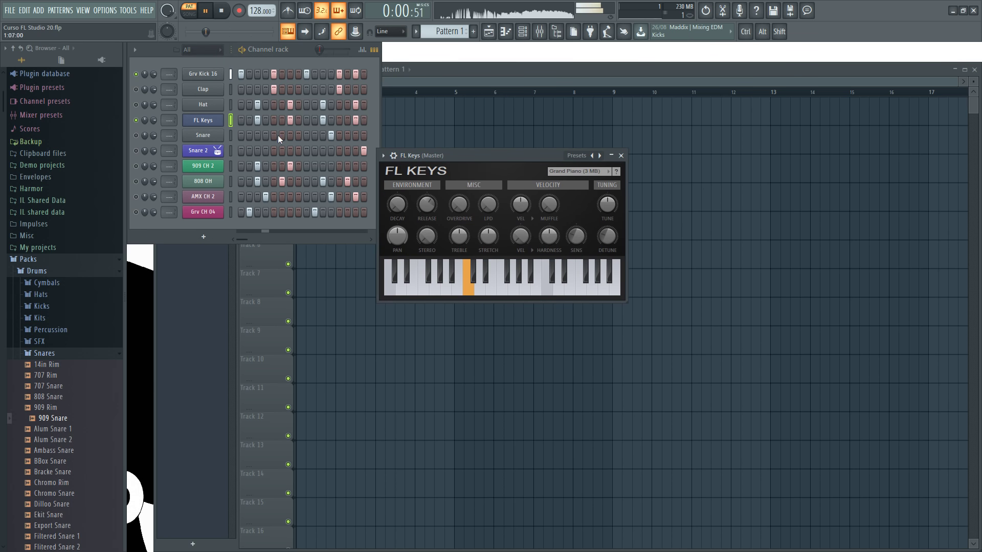
{"action": "left_click", "coordinate": [362, 49]}
{"action": "key", "text": "space"}
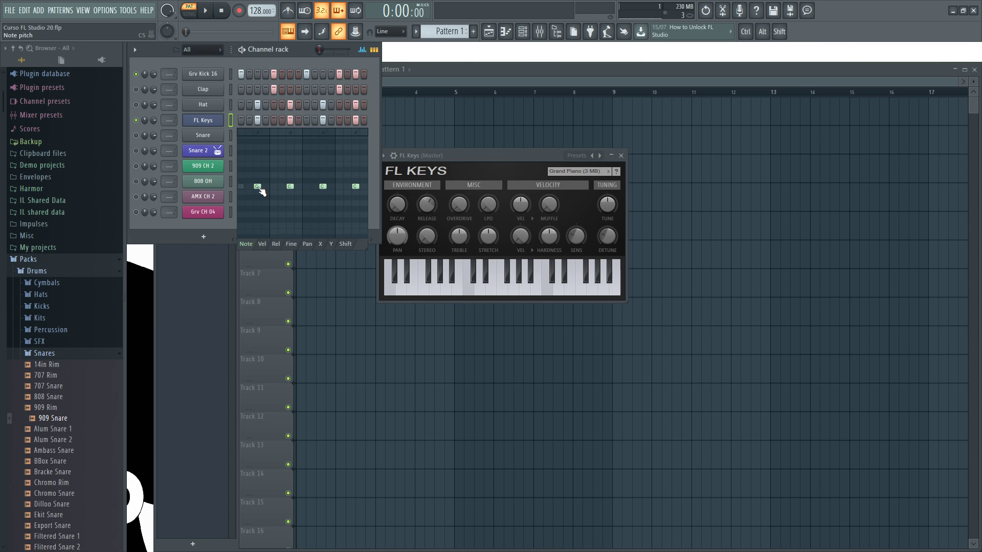
{"action": "left_click_drag", "start_coordinate": [260, 192], "coordinate": [290, 204]}
{"action": "left_click", "coordinate": [208, 12]}
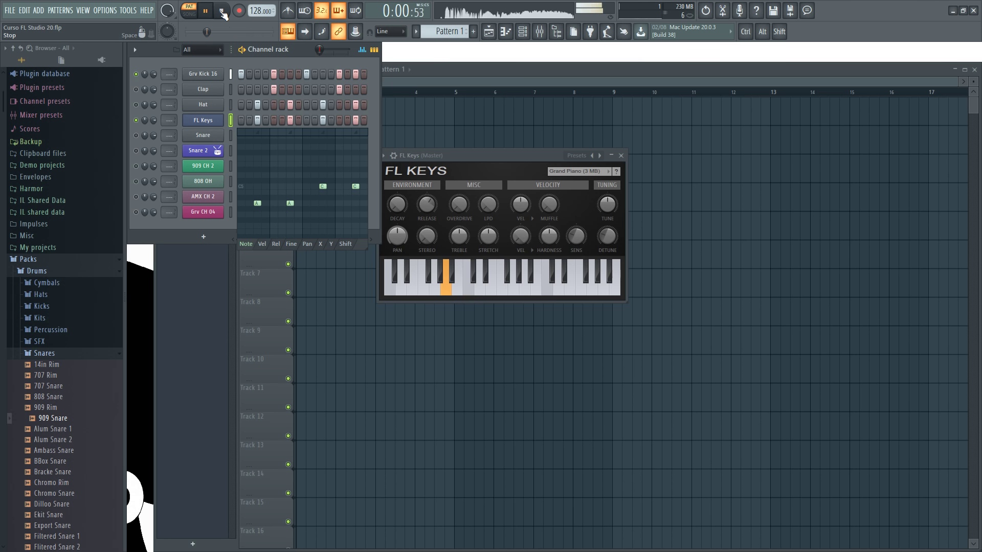
{"action": "left_click", "coordinate": [222, 11]}
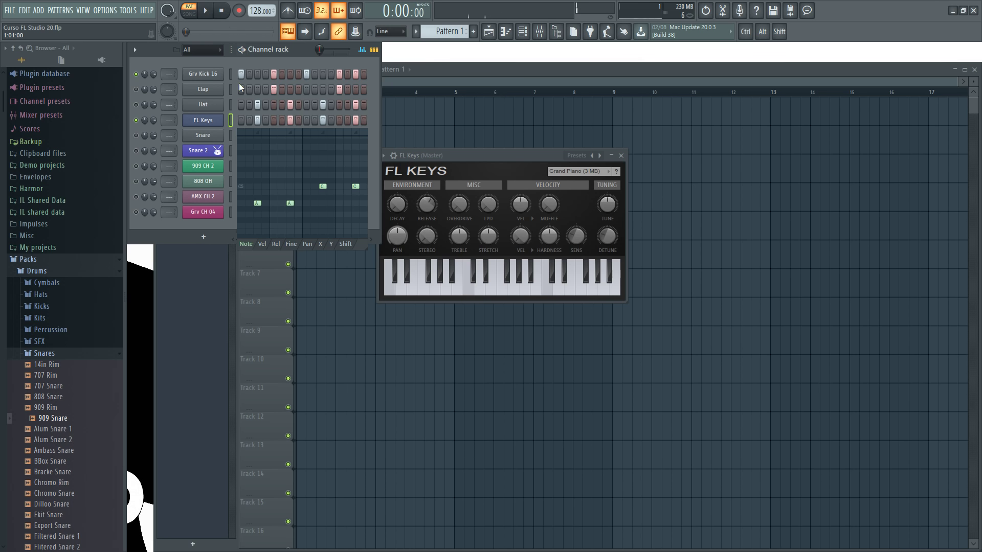
- Fill the 909 CH 2 channel on each 2 steps, solo it, and play the pattern briefly to hear it
{"action": "left_click", "coordinate": [231, 121]}
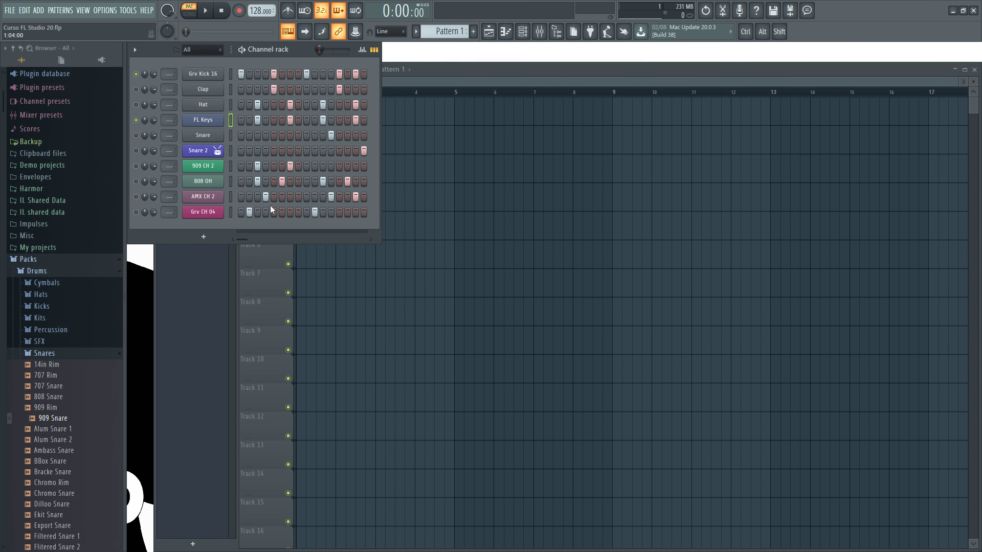
{"action": "left_click", "coordinate": [203, 166]}
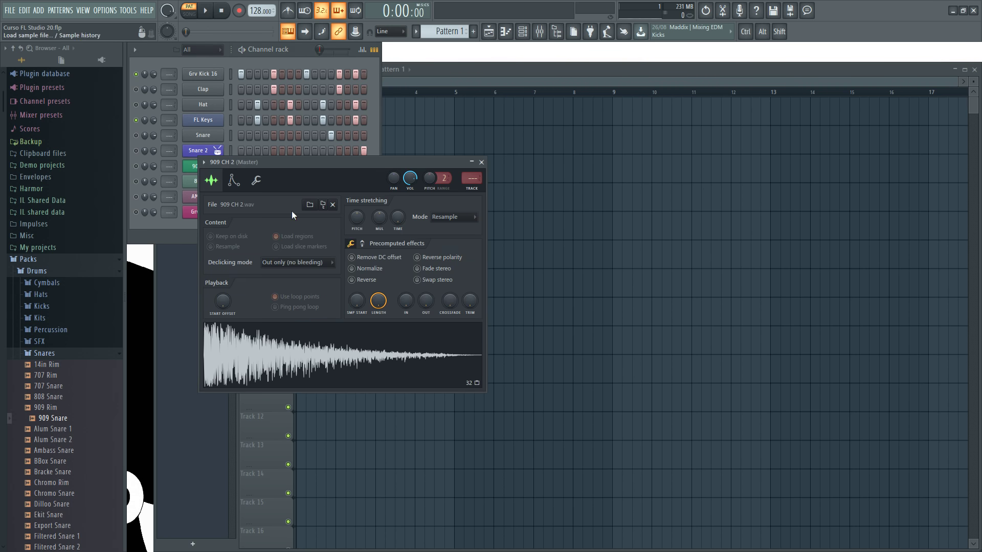
{"action": "left_click", "coordinate": [481, 162]}
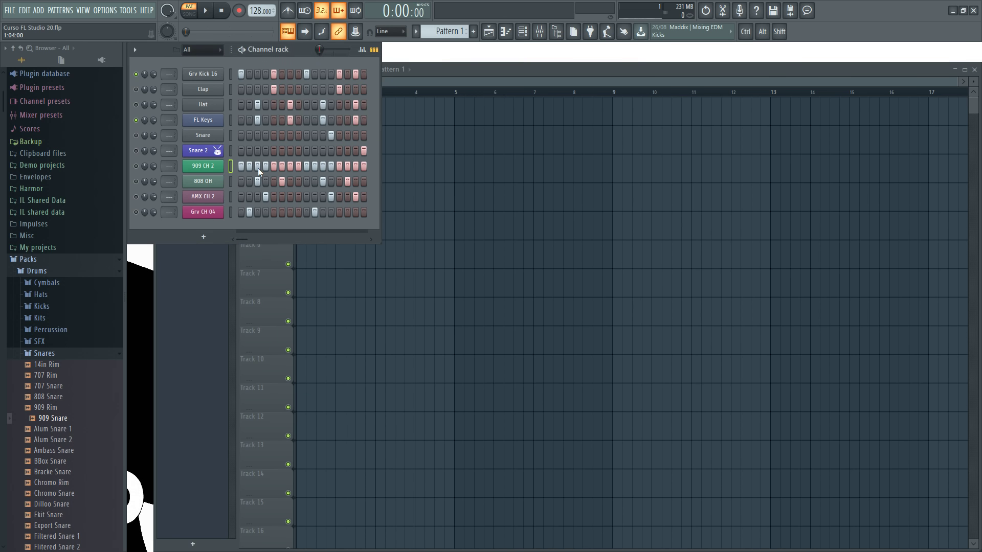
{"action": "right_click", "coordinate": [207, 166]}
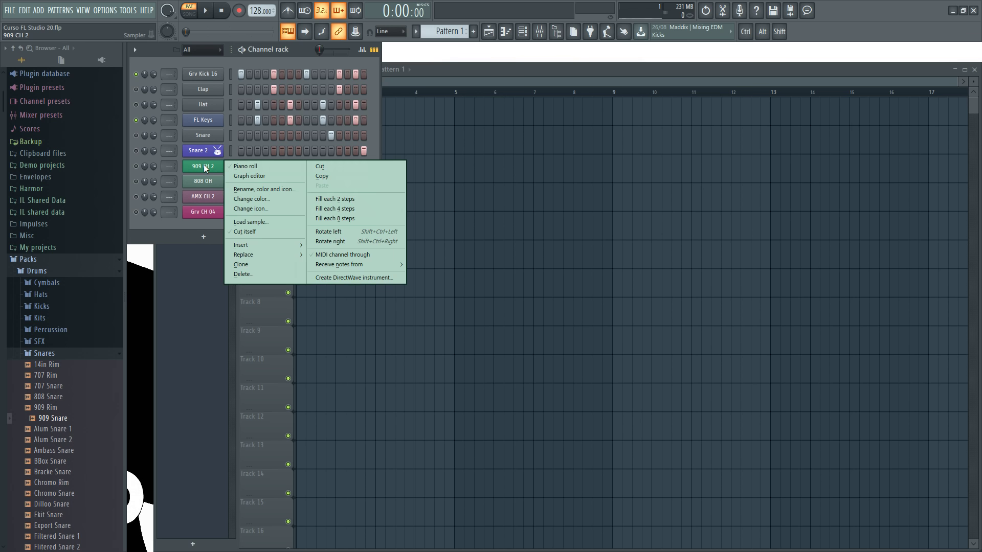
{"action": "left_click", "coordinate": [341, 199]}
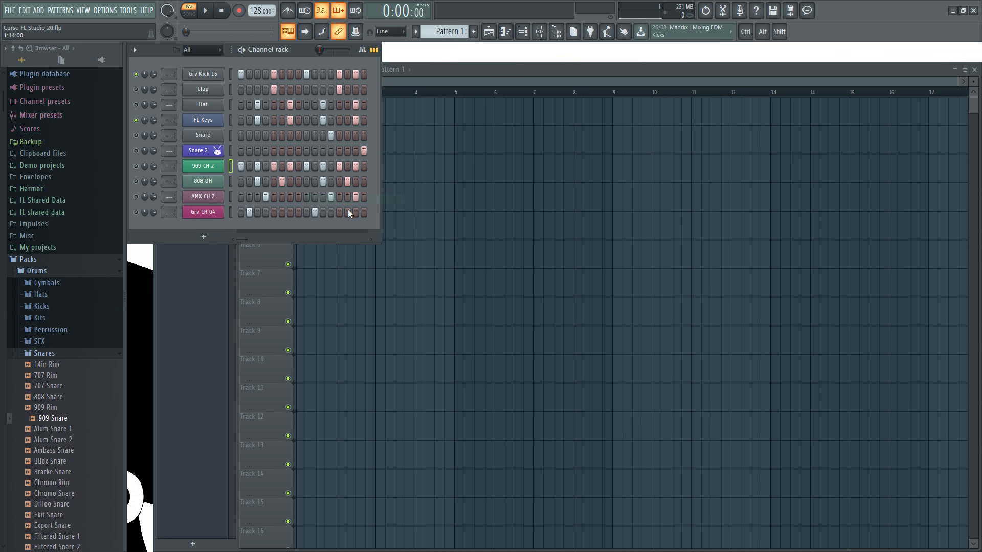
{"action": "left_click", "coordinate": [137, 167], "text": "ctrl"}
{"action": "key", "text": "space"}
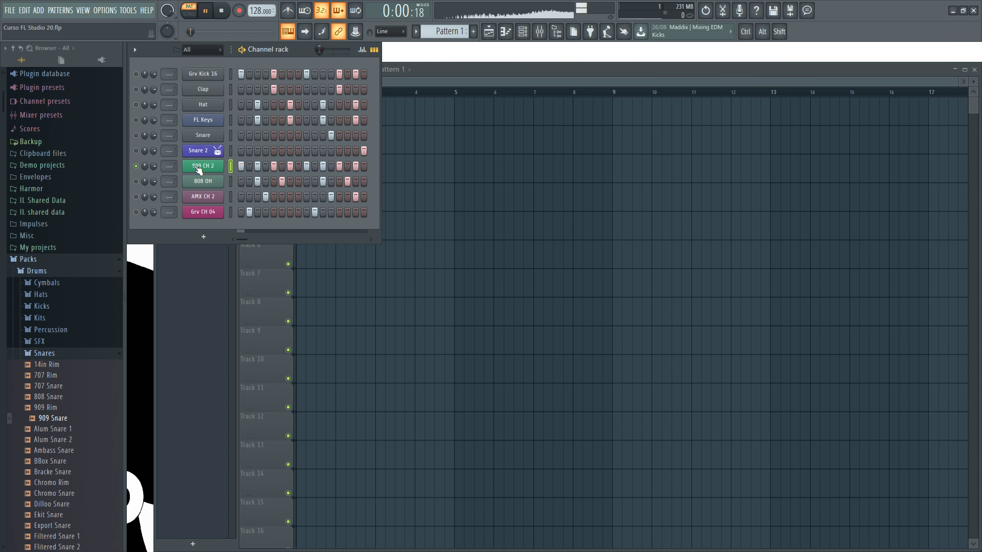
{"action": "key", "text": "space"}
- Fill 909 CH 2 on each 4 steps and then on each 8 steps, auditioning each variation
{"action": "right_click", "coordinate": [197, 165]}
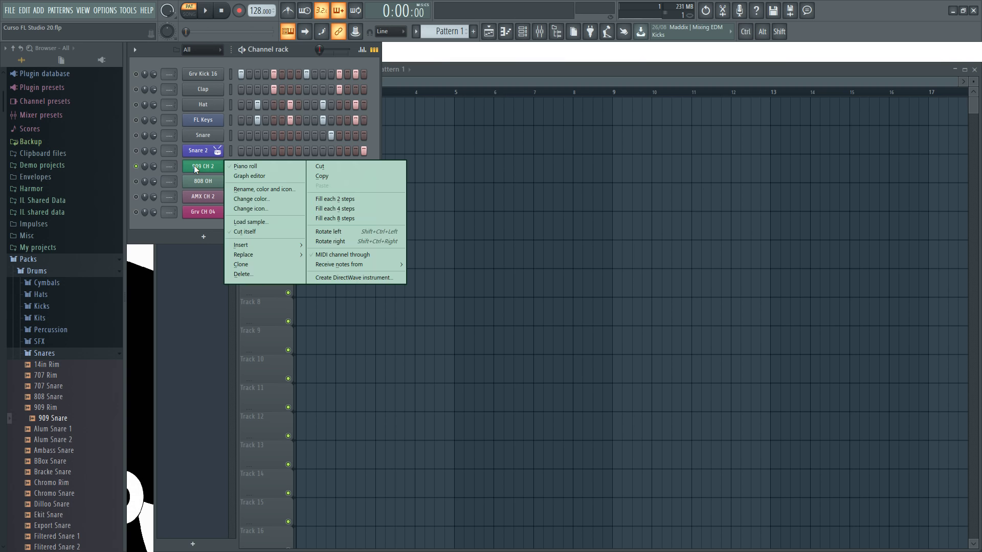
{"action": "left_click", "coordinate": [351, 210]}
{"action": "key", "text": "space"}
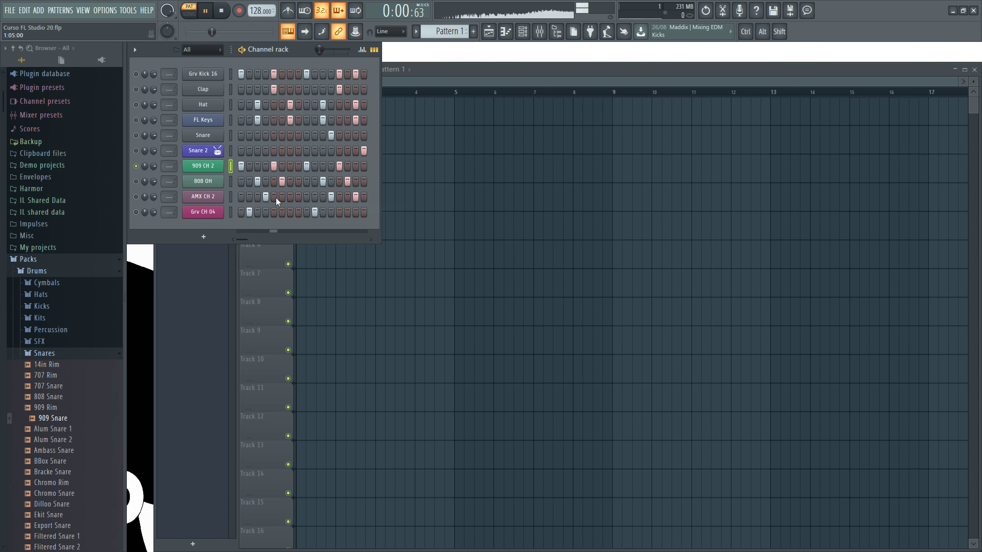
{"action": "key", "text": "space"}
{"action": "right_click", "coordinate": [203, 166]}
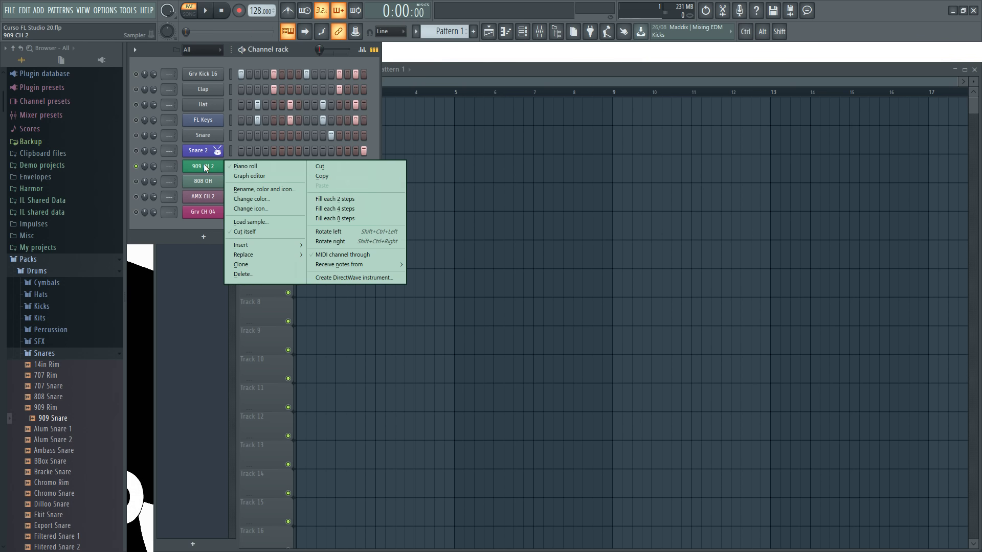
{"action": "left_click", "coordinate": [331, 214]}
{"action": "key", "text": "space"}
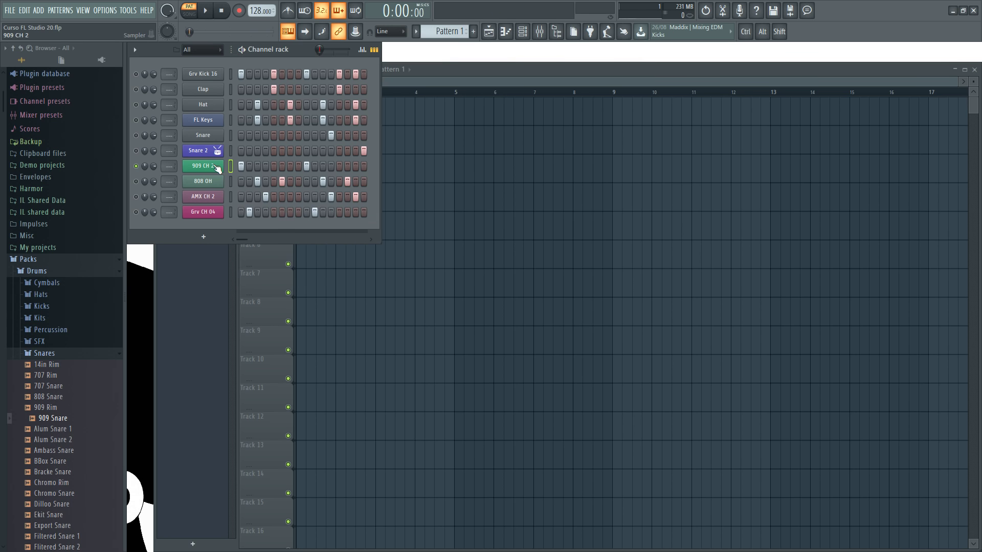
{"action": "key", "text": "space"}
- Refill 909 CH 2 on each 2 steps, raise its note pitches in an ascending ramp from C to G, and play the result
{"action": "right_click", "coordinate": [207, 165]}
{"action": "left_click", "coordinate": [339, 198]}
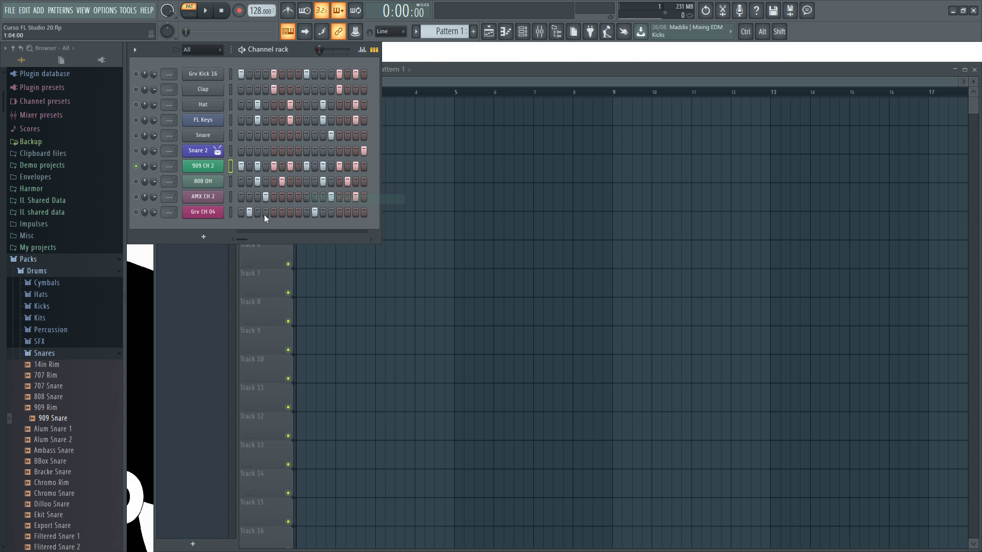
{"action": "left_click", "coordinate": [361, 50]}
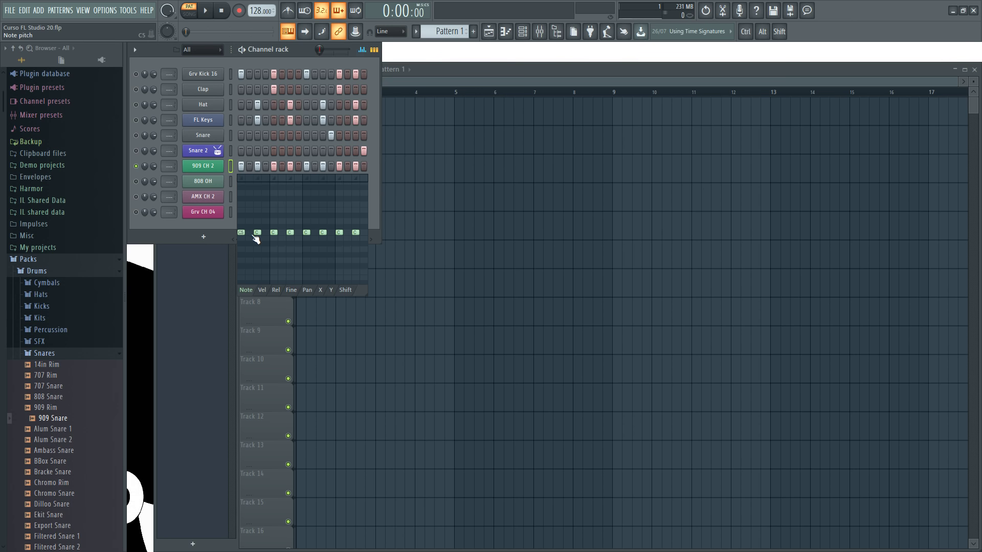
{"action": "mouse_move", "coordinate": [256, 230]}
{"action": "left_mouse_down"}
{"action": "mouse_move", "coordinate": [290, 227]}
{"action": "mouse_move", "coordinate": [276, 216]}
{"action": "mouse_move", "coordinate": [285, 222]}
{"action": "mouse_move", "coordinate": [276, 221]}
{"action": "mouse_move", "coordinate": [355, 193]}
{"action": "left_mouse_up"}
{"action": "key", "text": "space"}
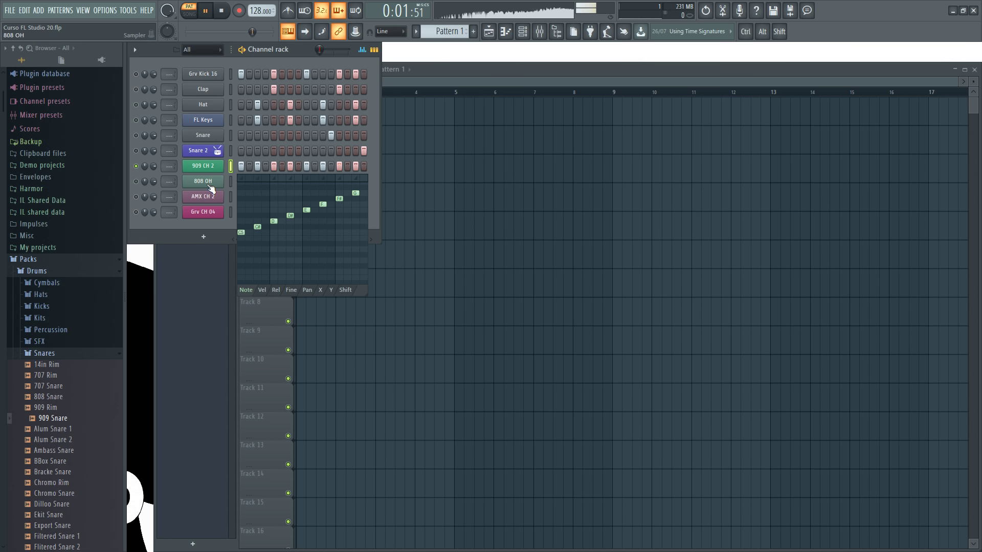
{"action": "key", "text": "space"}
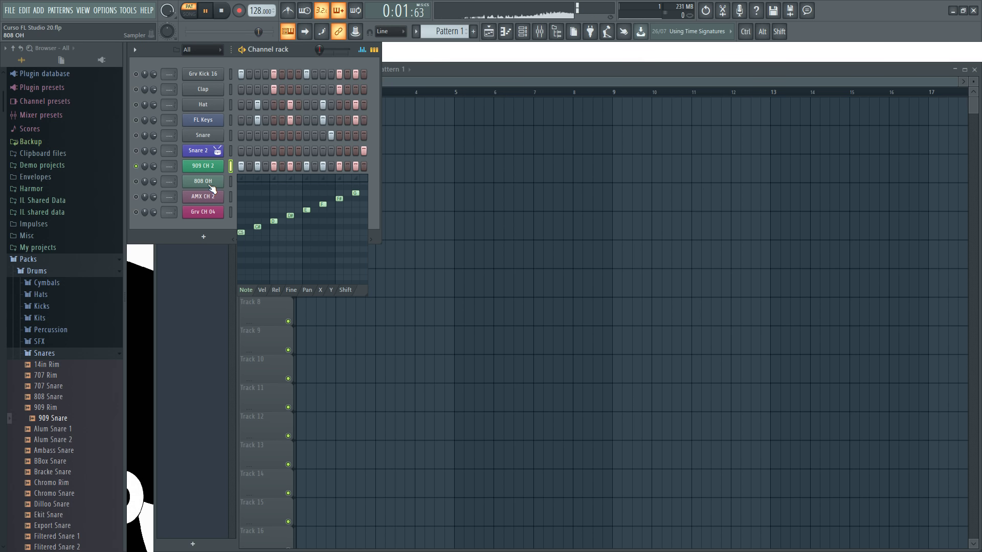
{"action": "left_click", "coordinate": [362, 49]}
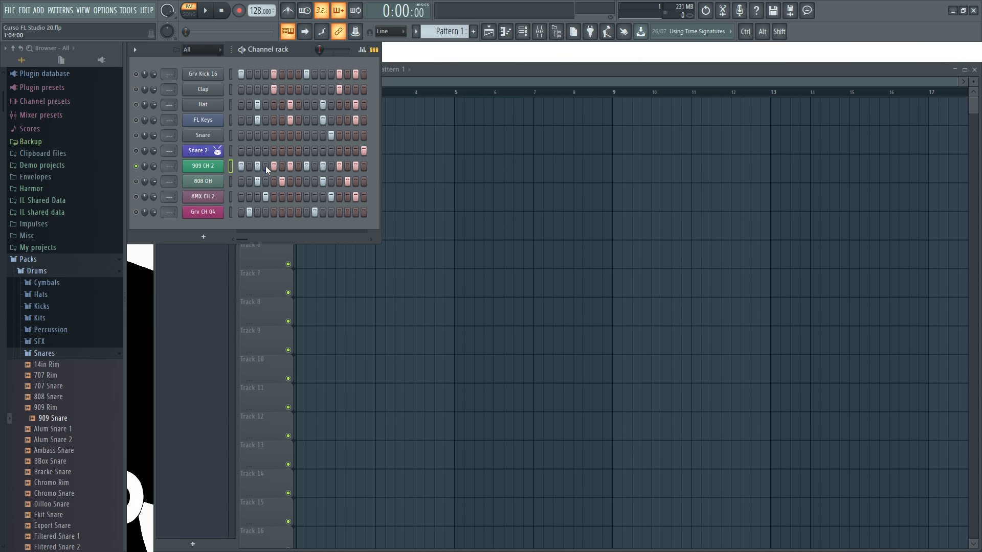
- Preview the 808 OH and AMX CH 2 samples in their channel settings, closing each window when done
{"action": "left_click", "coordinate": [203, 181]}
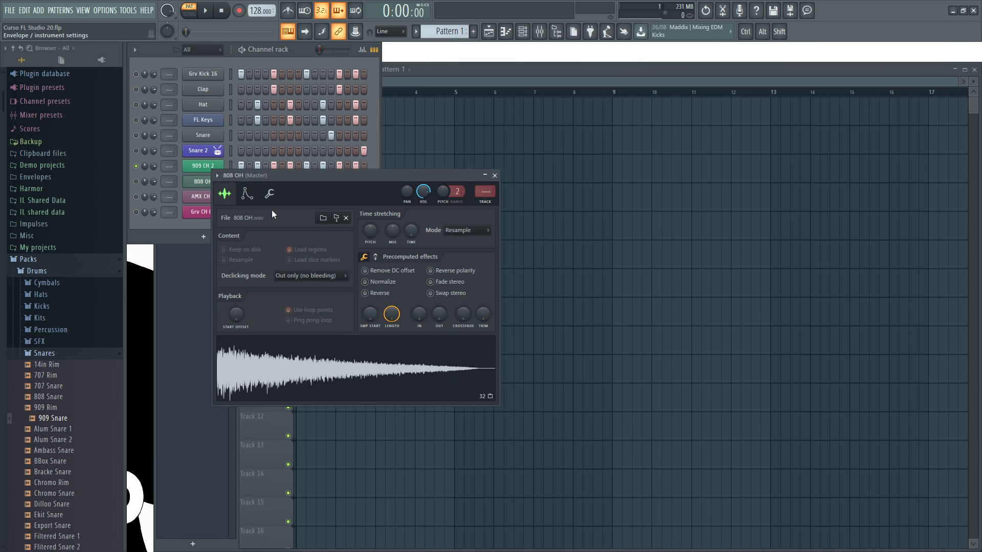
{"action": "left_click", "coordinate": [267, 374]}
{"action": "left_click", "coordinate": [494, 175]}
{"action": "left_click", "coordinate": [203, 197]}
{"action": "left_click", "coordinate": [326, 378]}
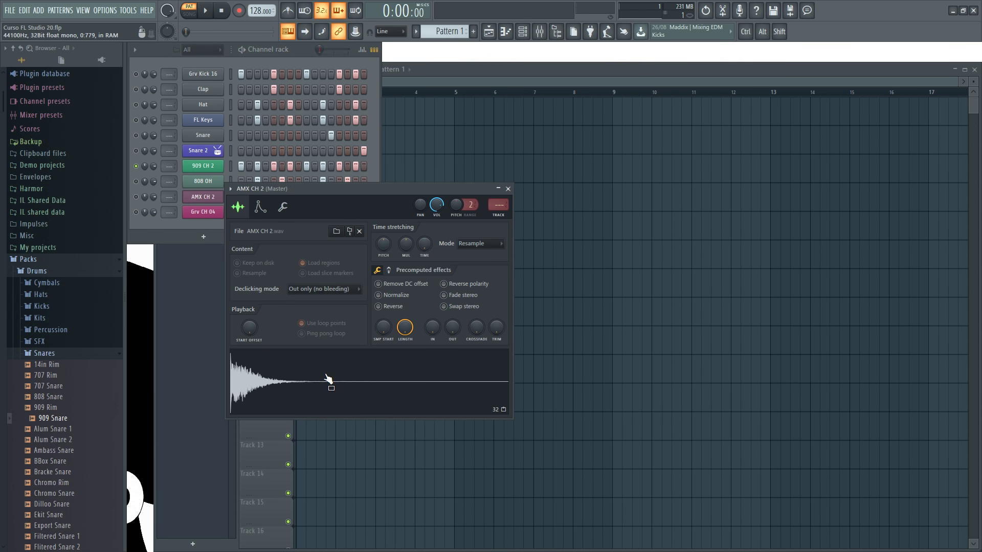
{"action": "left_click", "coordinate": [508, 189]}
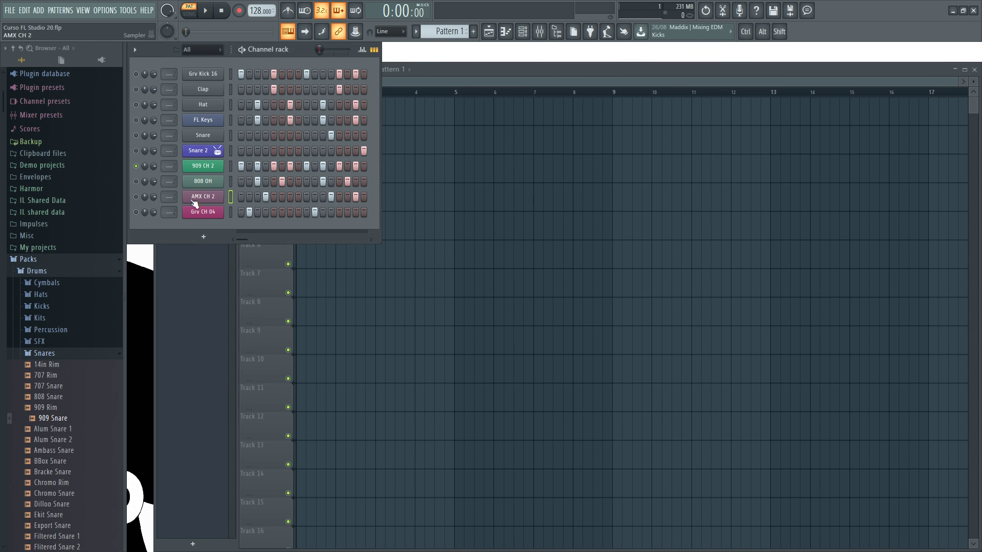
- Copy the 909 CH 2 step sequence and paste it into the AMX CH 2 channel
{"action": "left_click", "coordinate": [231, 165]}
{"action": "right_click", "coordinate": [211, 168]}
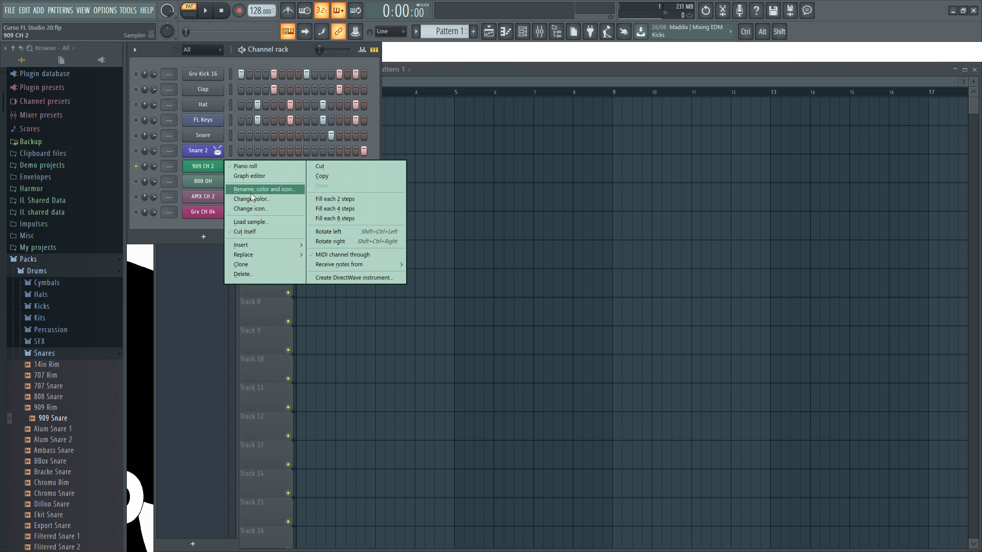
{"action": "mouse_move", "coordinate": [288, 244]}
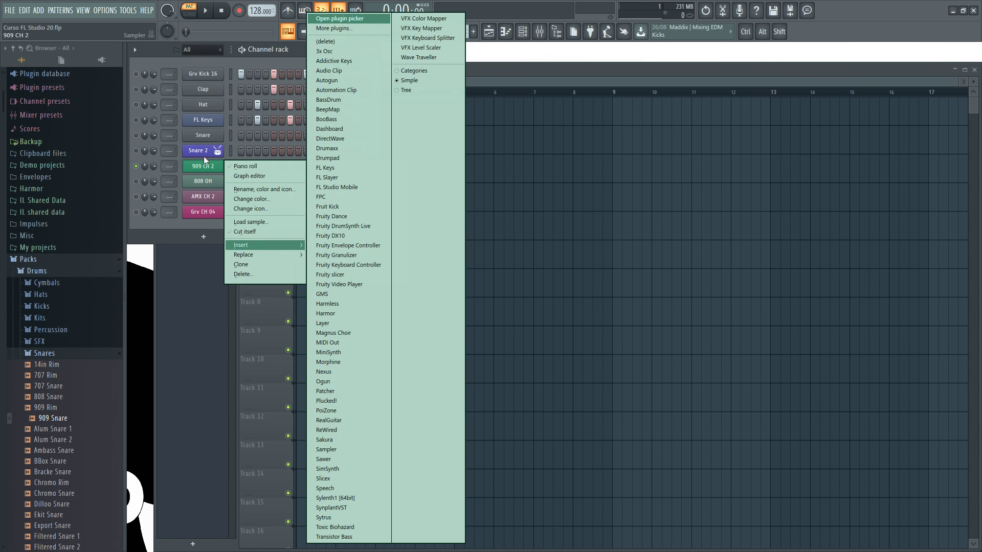
{"action": "left_click", "coordinate": [200, 167]}
{"action": "right_click", "coordinate": [195, 167]}
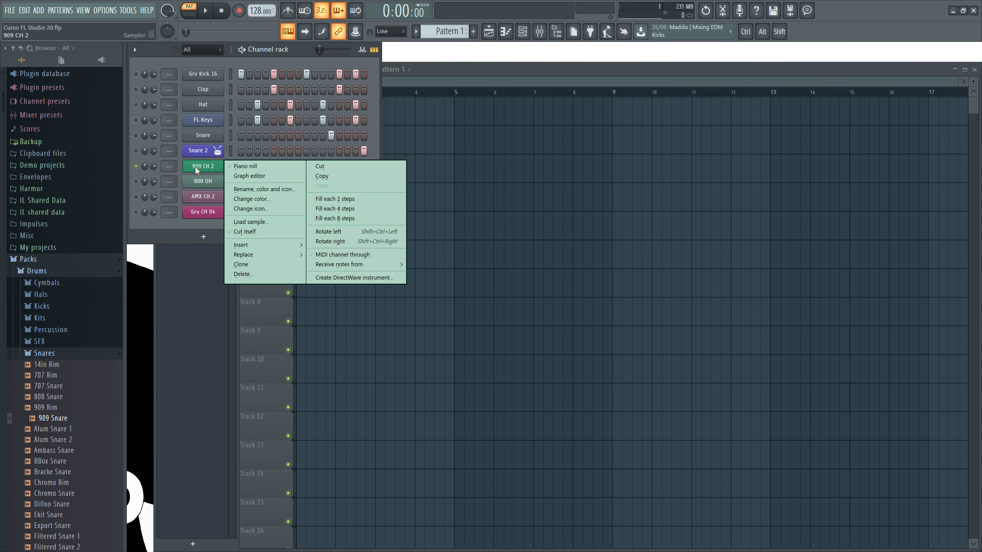
{"action": "left_click", "coordinate": [330, 176]}
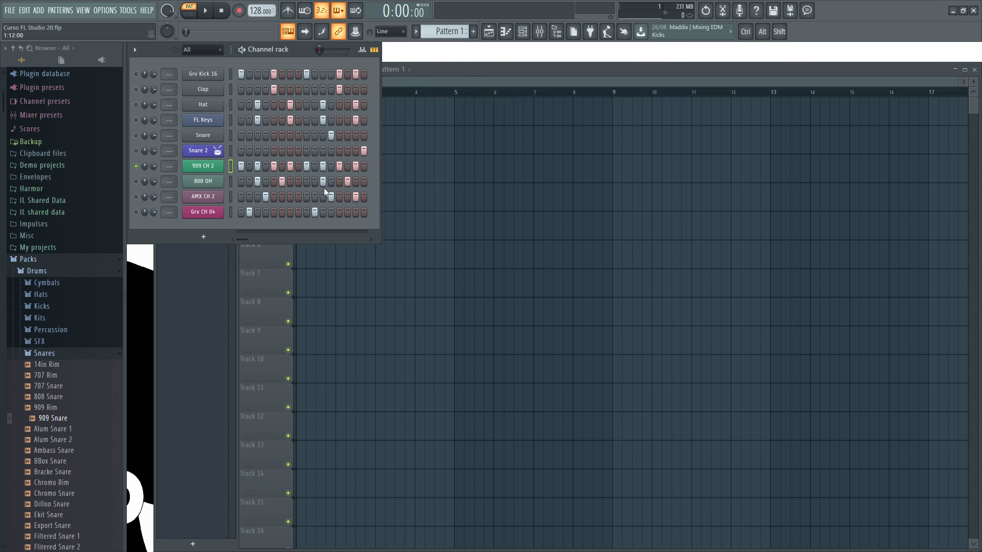
{"action": "right_click", "coordinate": [204, 199]}
{"action": "left_click", "coordinate": [327, 217]}
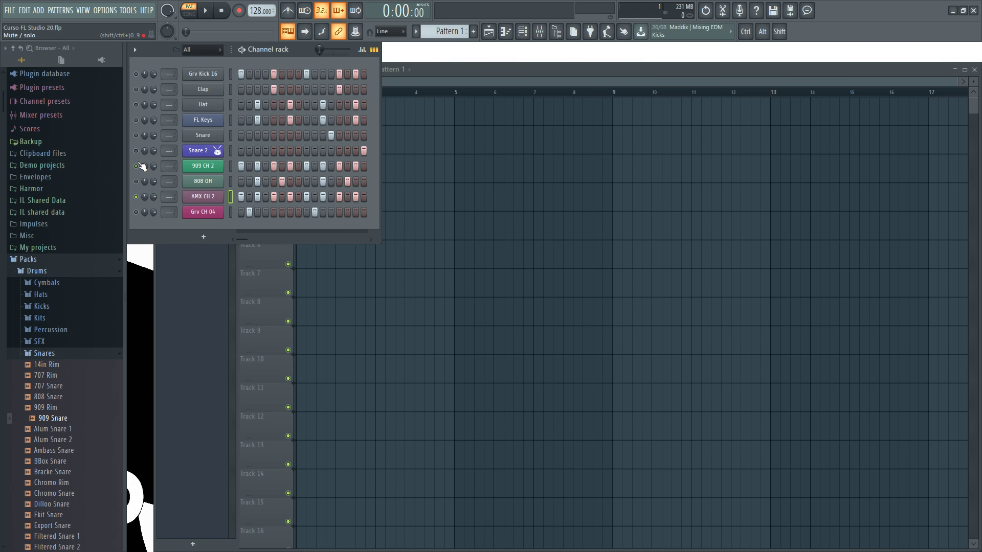
- Play the AMX CH 2 channel on its own and check its pasted note pitches in the graph editor
{"action": "key", "text": "space"}
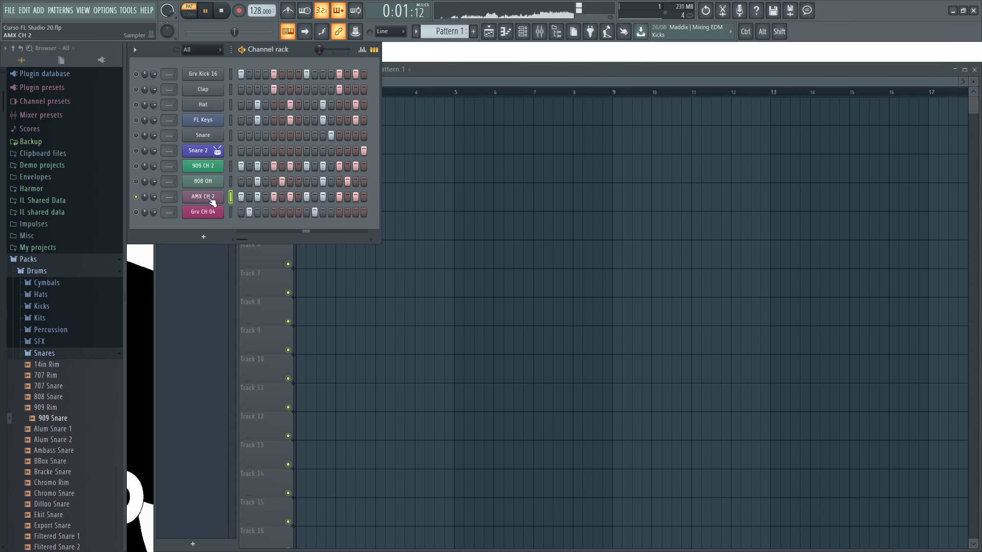
{"action": "left_click", "coordinate": [363, 50]}
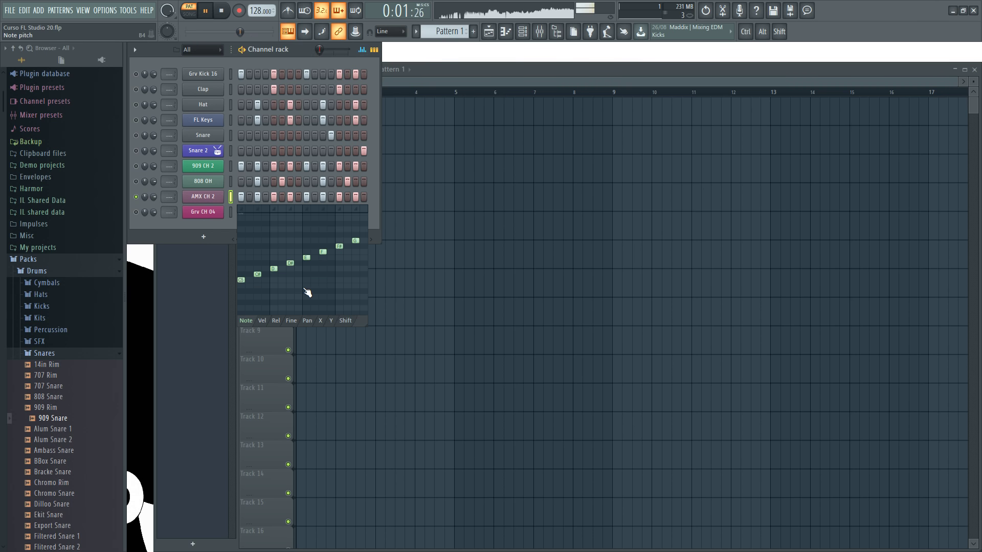
{"action": "key", "text": "space"}
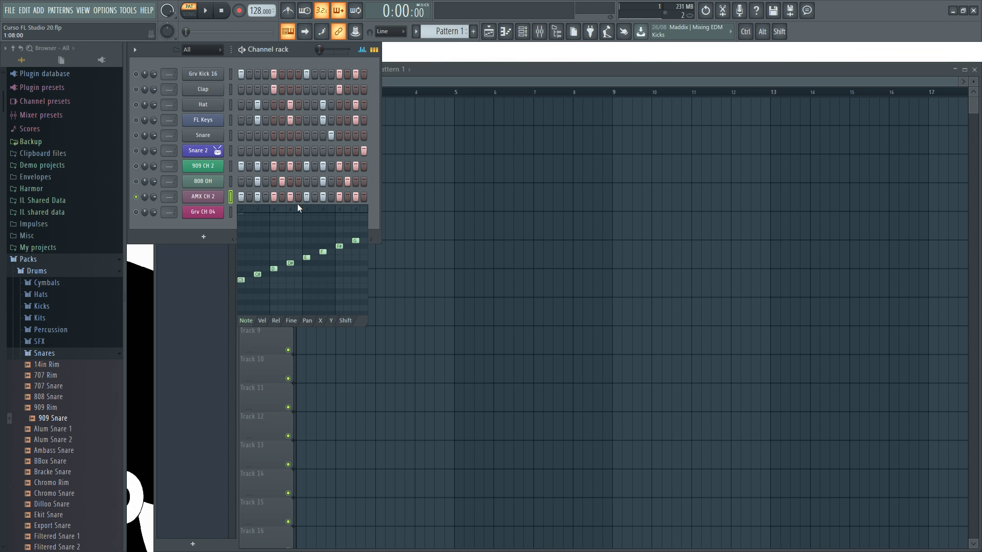
{"action": "left_click", "coordinate": [362, 50]}
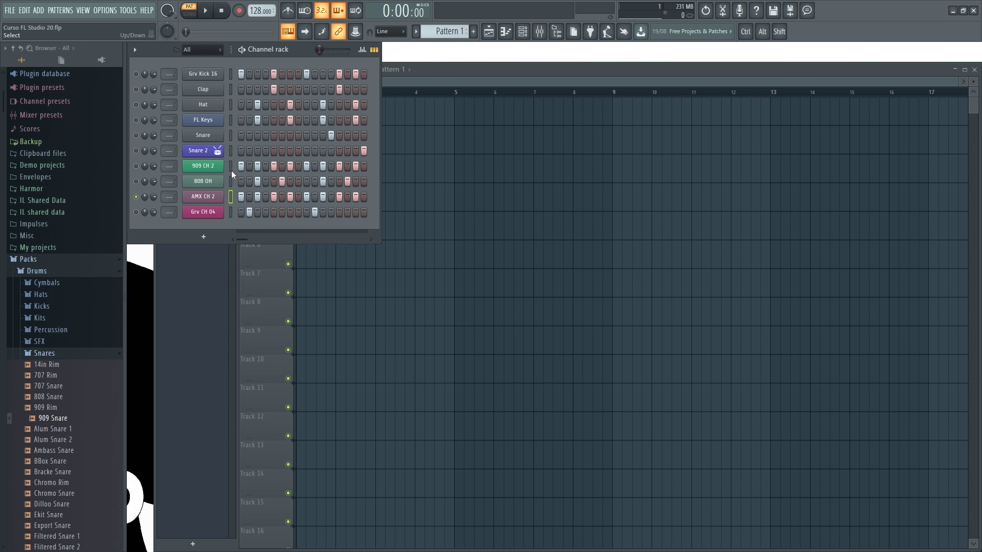
- Paste the copied step sequence into the Grv CH 04 channel and audition that channel with AMX CH 2 muted
{"action": "key", "text": "ctrl"}
{"action": "left_click", "coordinate": [231, 212]}
{"action": "key", "text": "ctrl+v"}
{"action": "left_click", "coordinate": [136, 212]}
{"action": "left_click", "coordinate": [136, 198]}
{"action": "key", "text": "space"}
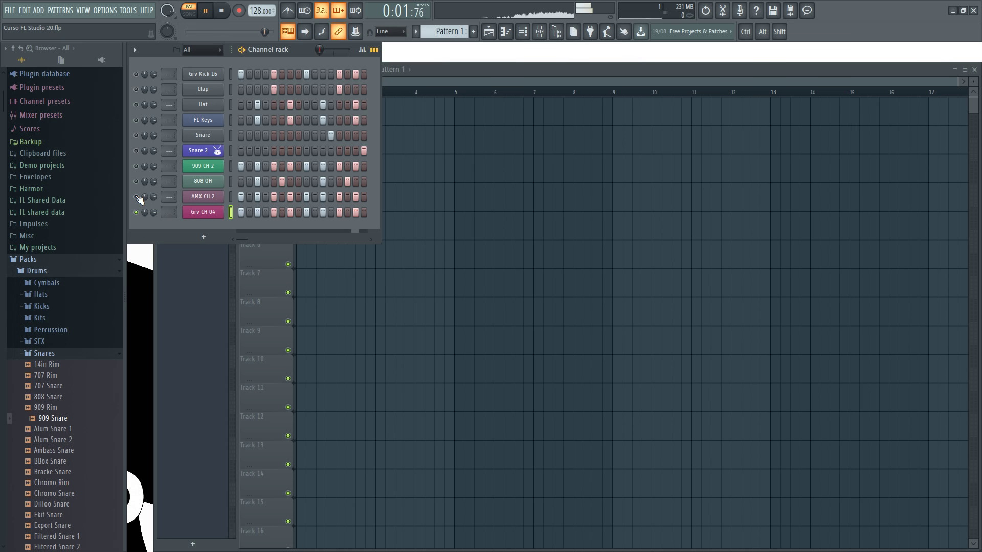
{"action": "key", "text": "space"}
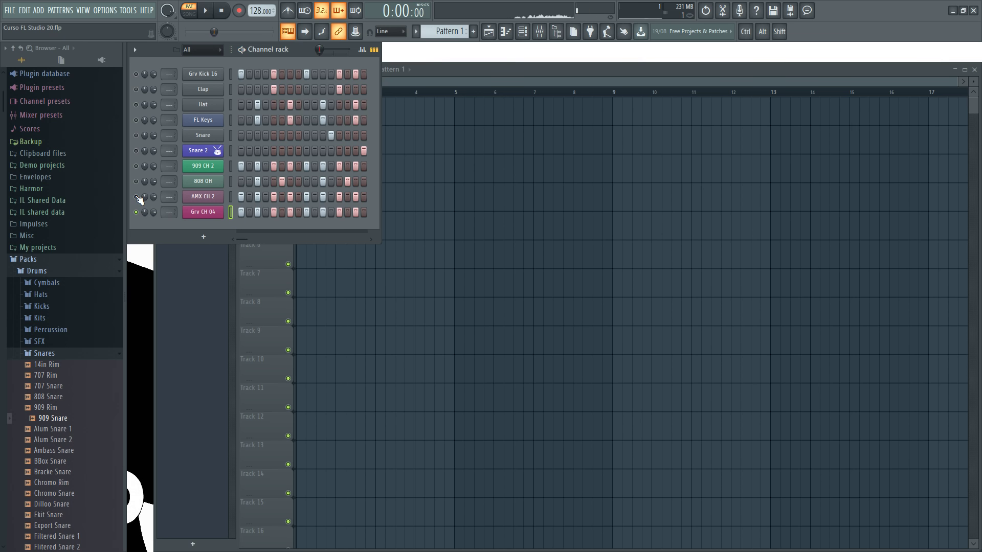
- Unmute all channels to play the complete drum pattern, and save the project
{"action": "left_click", "coordinate": [136, 182], "text": "ctrl"}
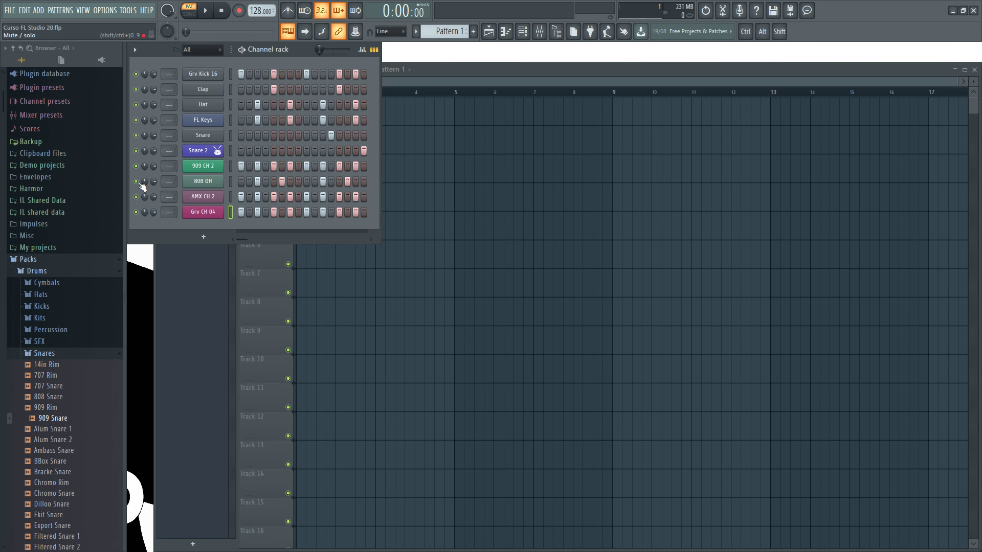
{"action": "key", "text": "space"}
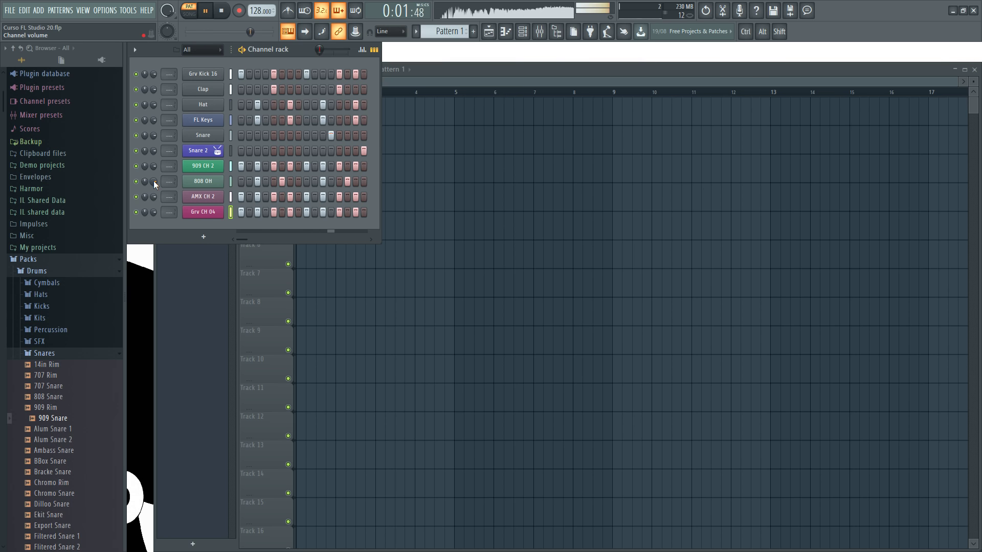
{"action": "key", "text": "space"}
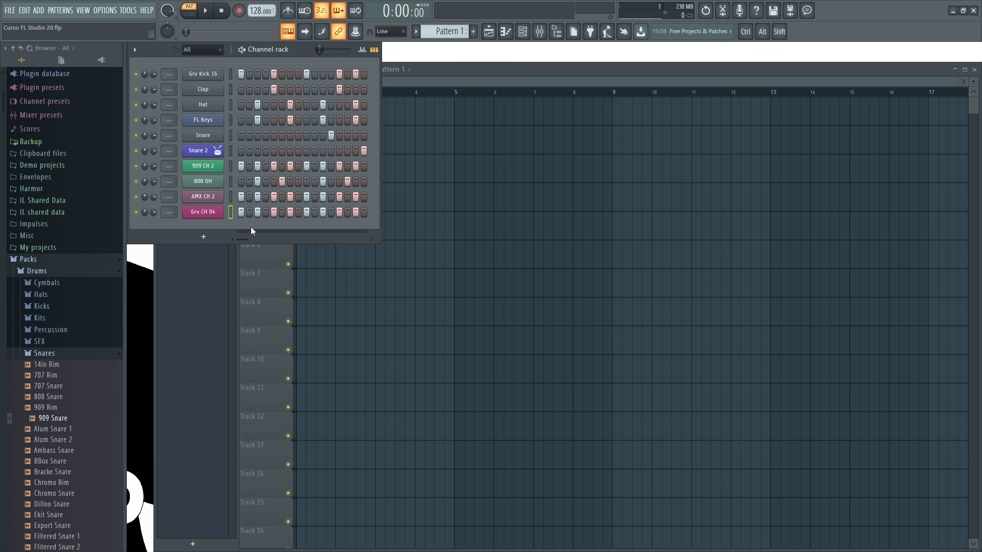
{"action": "key", "text": "ctrl+s"}
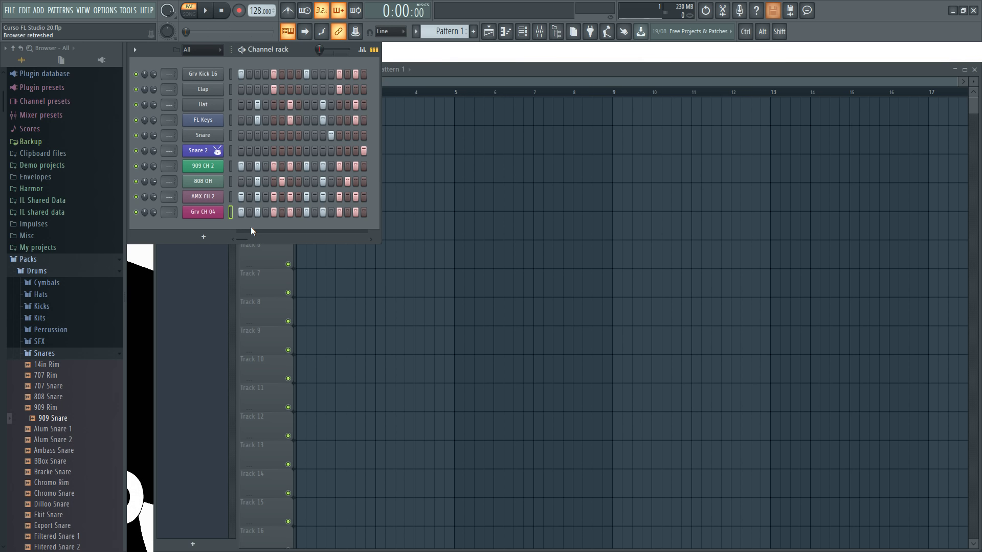